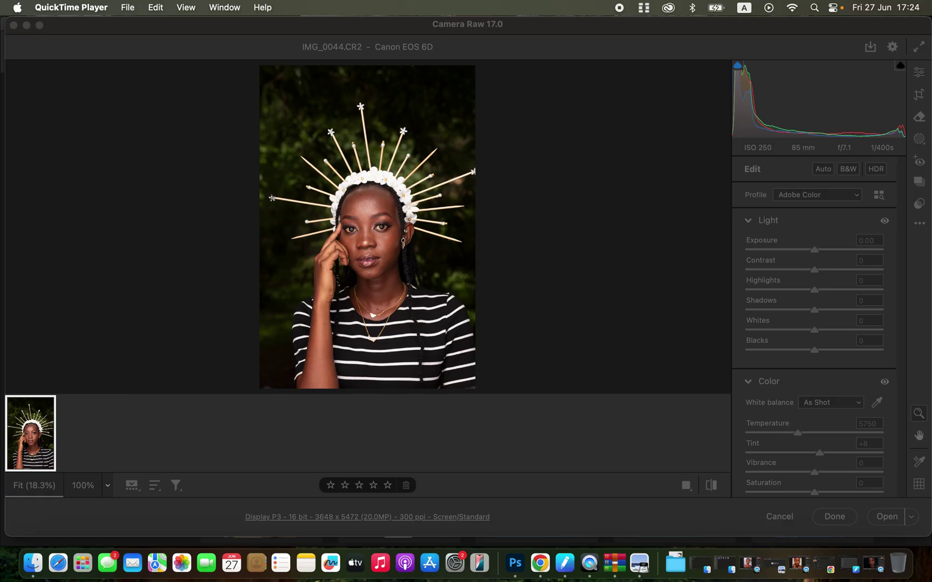
Step: Adjust the portrait's light: Exposure +0.25, Contrast +9, Highlights -53, Shadows +45, Whites -36 and Blacks -13
{"action": "left_click", "coordinate": [576, 31]}
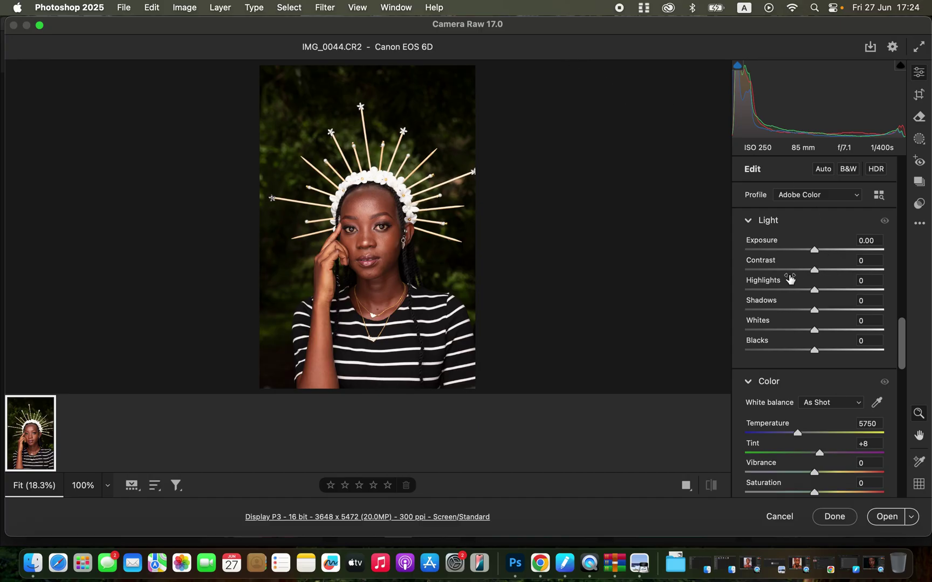
{"action": "left_click_drag", "start_coordinate": [784, 293], "coordinate": [787, 290]}
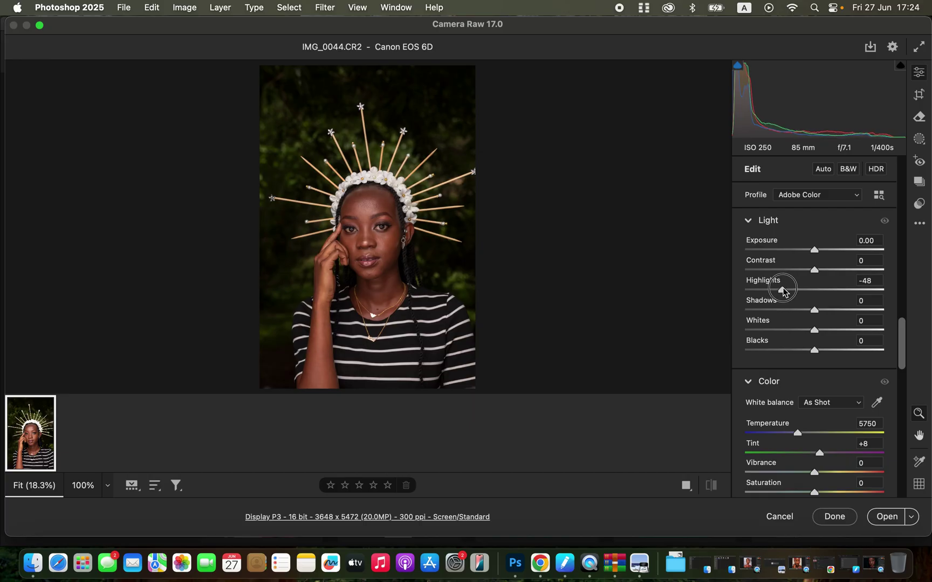
{"action": "left_click_drag", "start_coordinate": [812, 330], "coordinate": [845, 310]}
{"action": "left_click_drag", "start_coordinate": [812, 357], "coordinate": [804, 350]}
{"action": "mouse_move", "coordinate": [814, 270]}
{"action": "left_mouse_down"}
{"action": "mouse_move", "coordinate": [825, 271]}
{"action": "mouse_move", "coordinate": [820, 252]}
{"action": "left_mouse_up"}
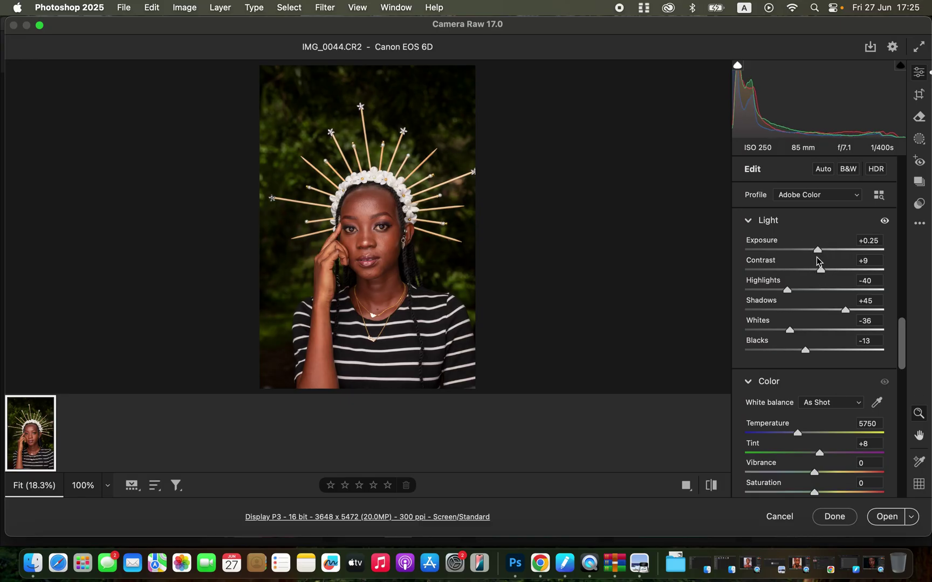
{"action": "left_click", "coordinate": [713, 486]}
{"action": "left_click", "coordinate": [712, 486]}
{"action": "left_click_drag", "start_coordinate": [778, 298], "coordinate": [778, 294]}
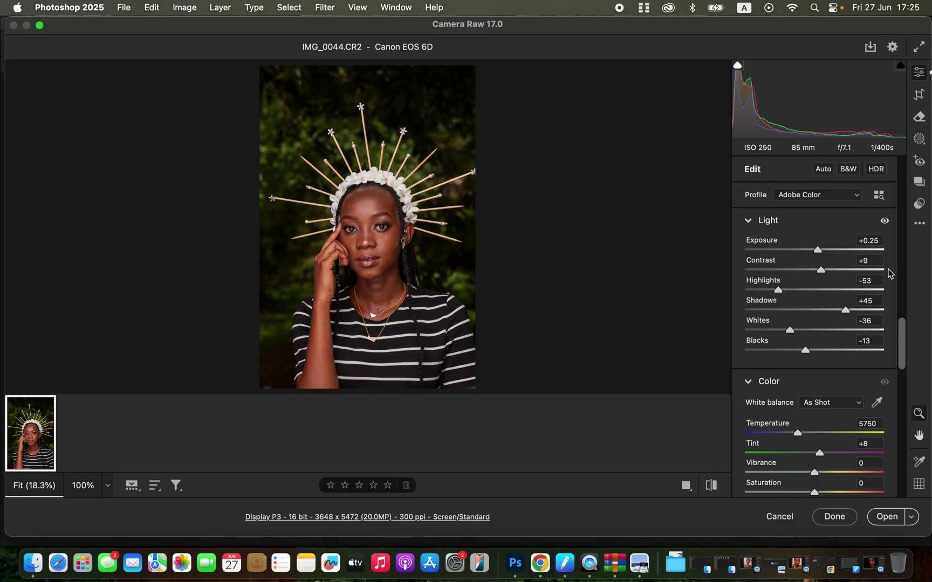
Step: Shift the hue of both Yellows and Greens to +100 in the HSL Color Mixer
{"action": "left_click_drag", "start_coordinate": [900, 348], "coordinate": [907, 308]}
{"action": "left_click", "coordinate": [757, 264]}
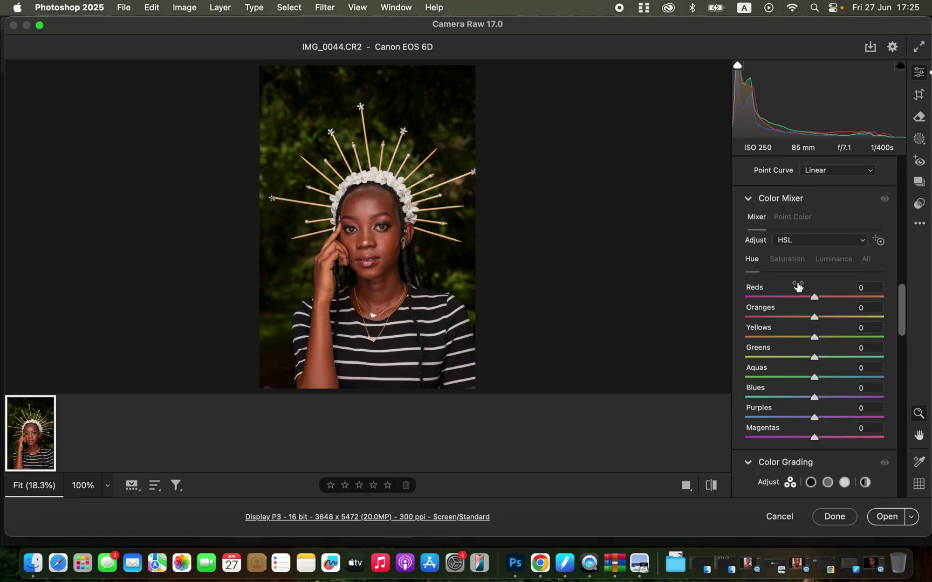
{"action": "left_click", "coordinate": [795, 265]}
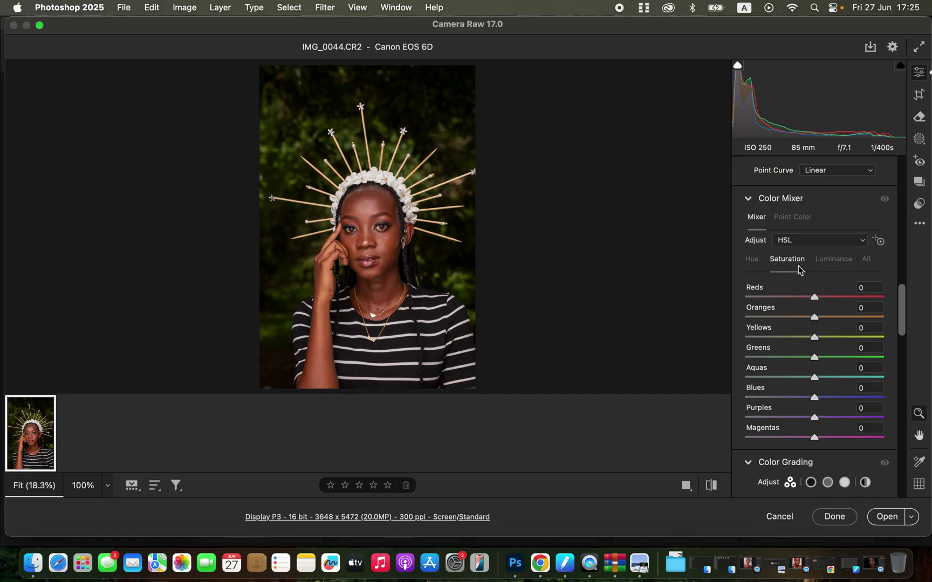
{"action": "left_click", "coordinate": [839, 264]}
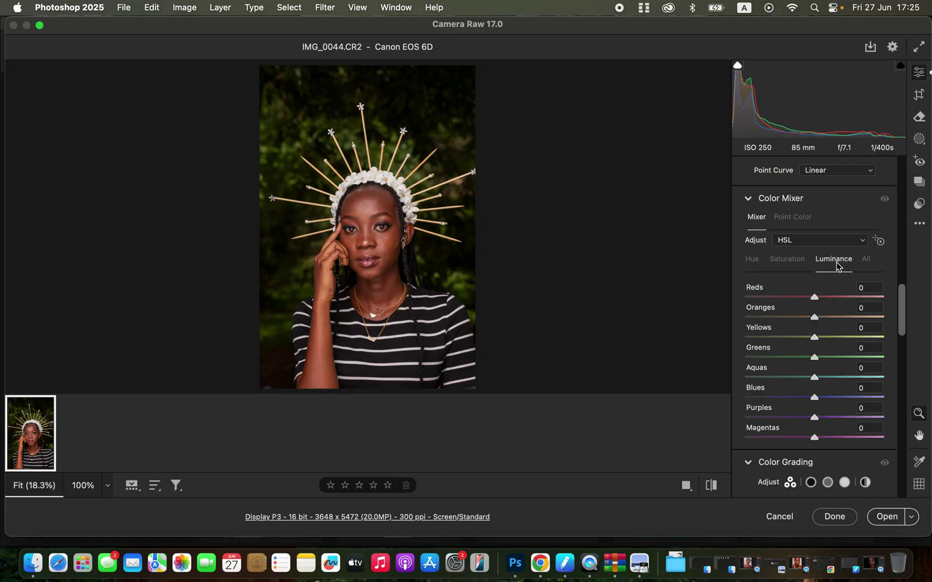
{"action": "left_click", "coordinate": [762, 263]}
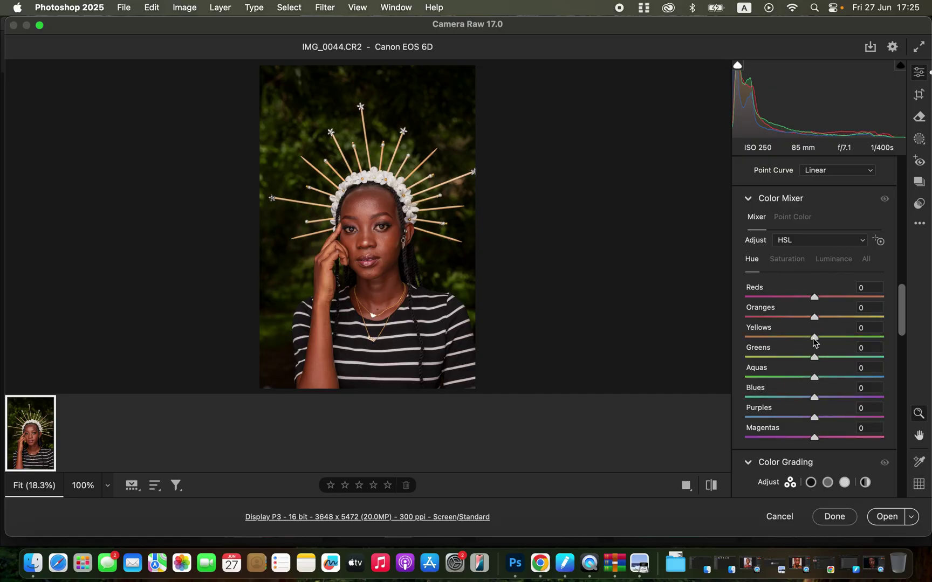
{"action": "left_click_drag", "start_coordinate": [826, 360], "coordinate": [889, 358]}
{"action": "left_click_drag", "start_coordinate": [835, 340], "coordinate": [893, 331]}
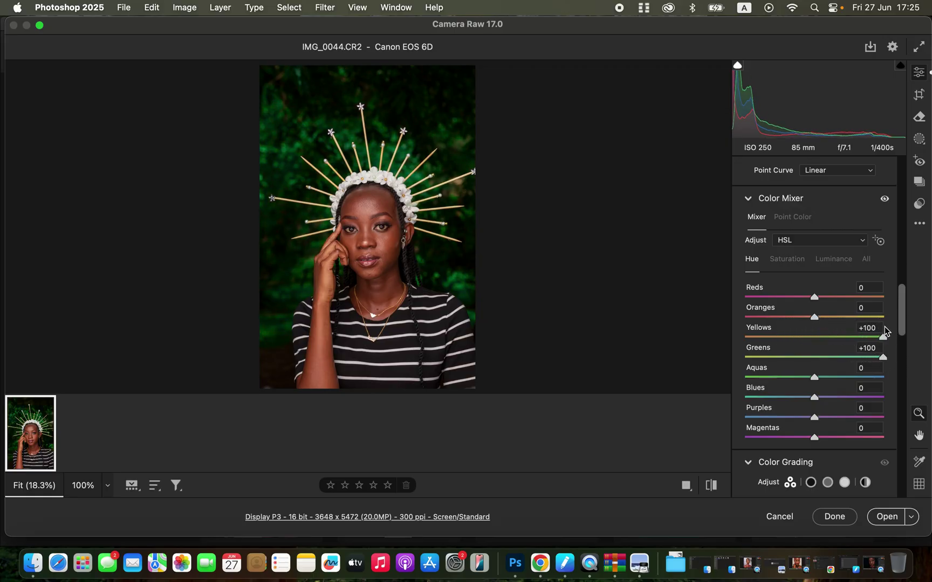
Step: Lower the Color Mixer saturation of Yellows to -44 and Greens to -36, and open the photo in Photoshop
{"action": "left_click", "coordinate": [800, 264]}
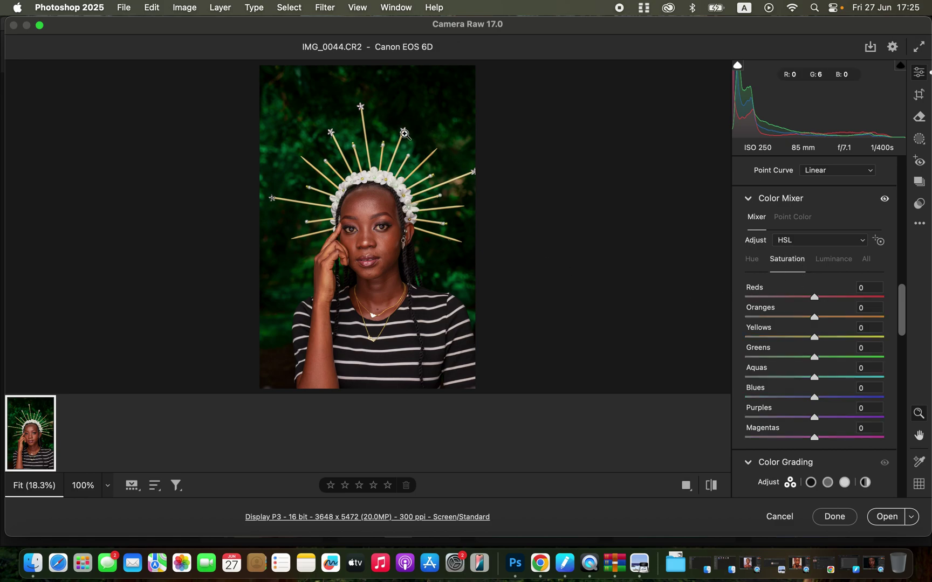
{"action": "left_click_drag", "start_coordinate": [796, 362], "coordinate": [791, 339]}
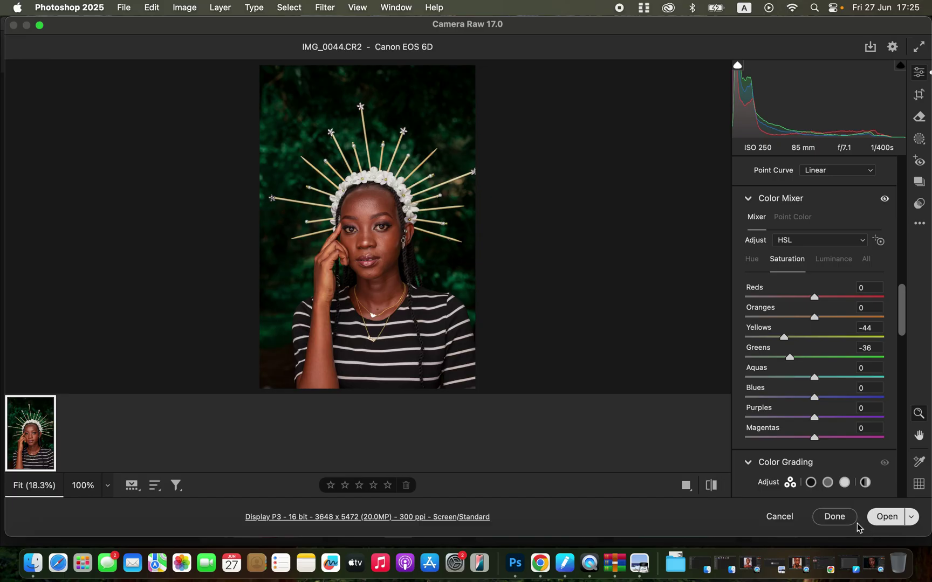
{"action": "key", "text": "Return"}
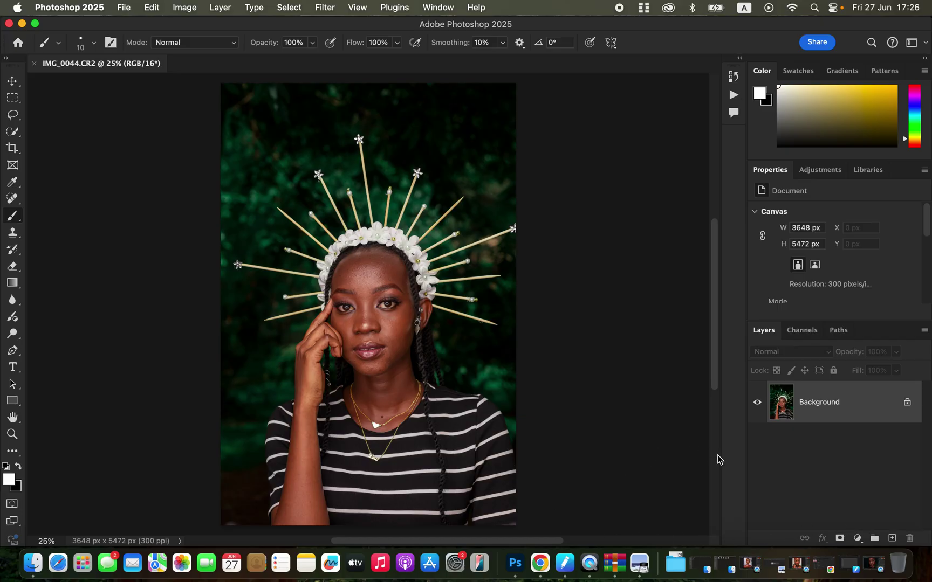
Step: Duplicate the Background layer twice, naming the lower copy COLOR and the upper copy TEXTURE
{"action": "left_click_drag", "start_coordinate": [860, 413], "coordinate": [892, 538]}
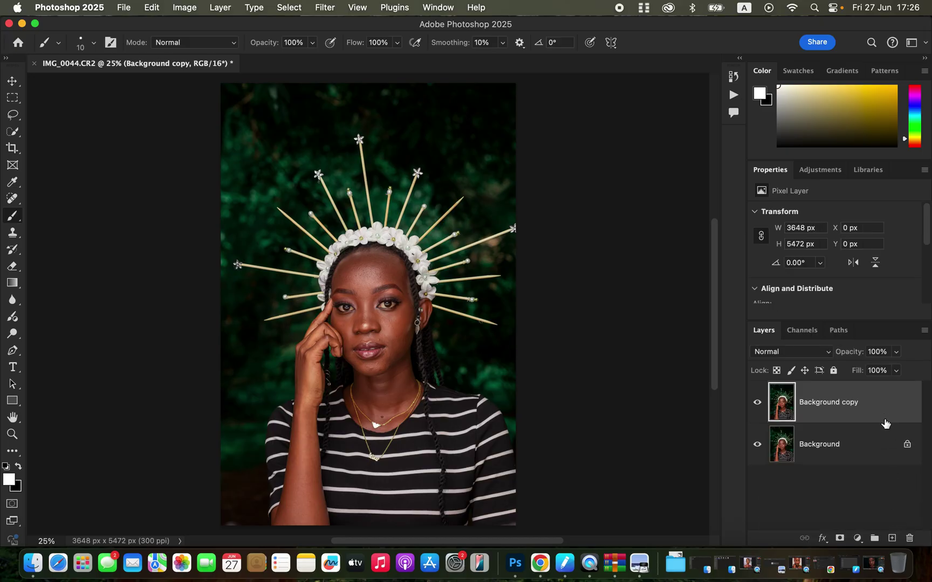
{"action": "left_click_drag", "start_coordinate": [880, 401], "coordinate": [892, 538]}
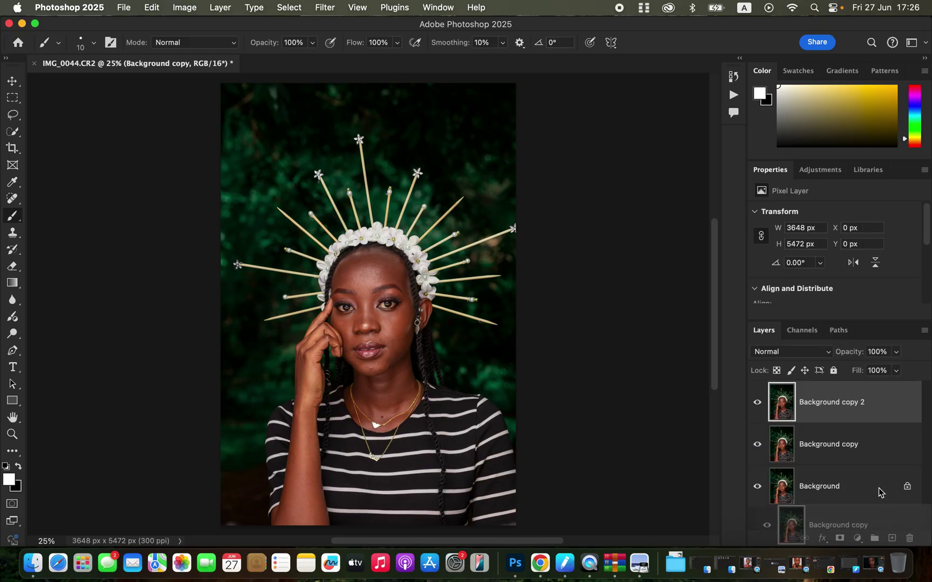
{"action": "double_click", "coordinate": [832, 445]}
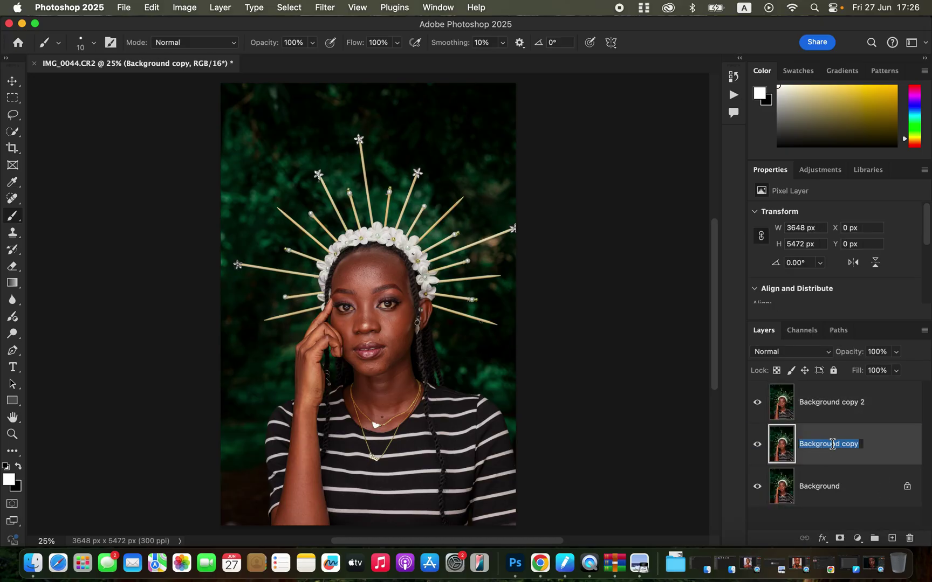
{"action": "type", "text": "CO"}
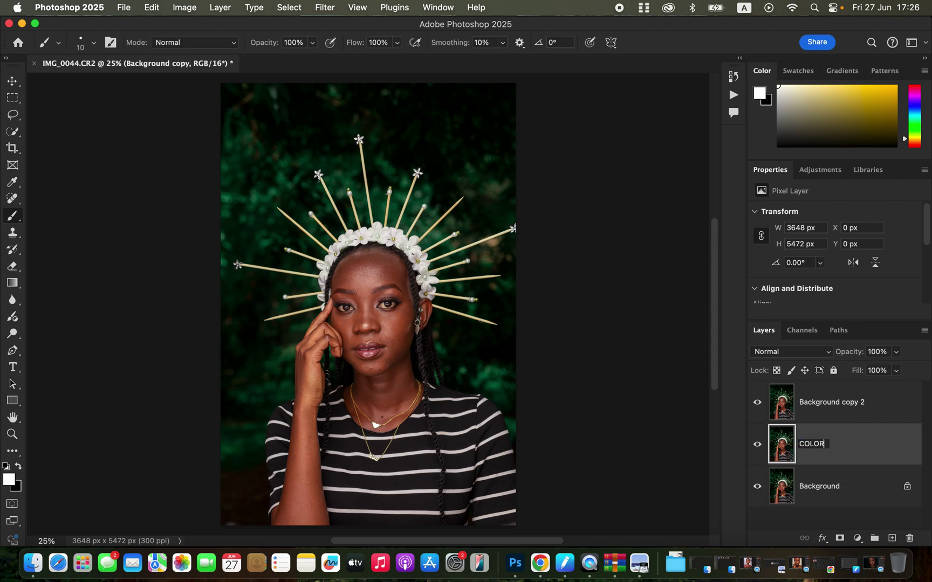
{"action": "type", "text": "LOR"}
{"action": "key", "text": "Return"}
{"action": "double_click", "coordinate": [826, 401]}
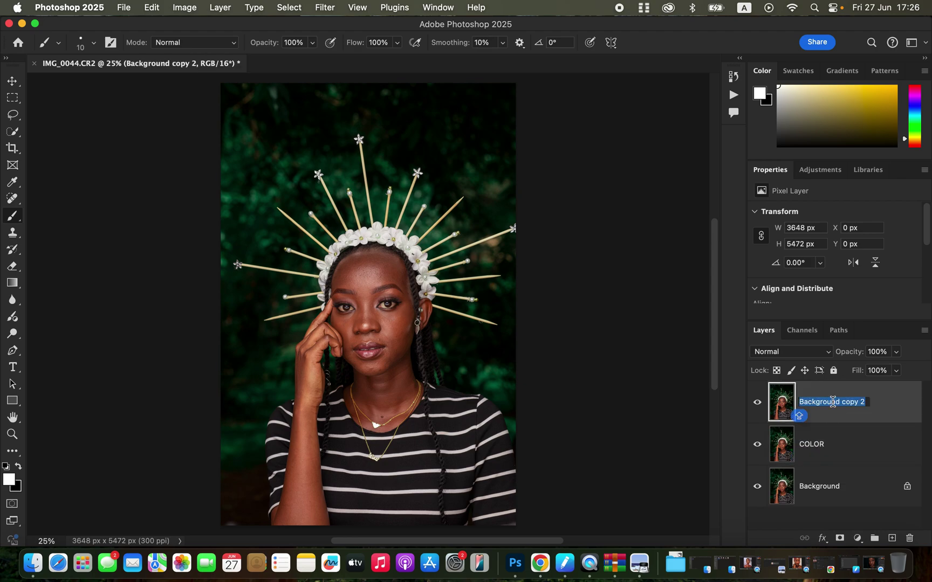
{"action": "type", "text": "TEXTU"}
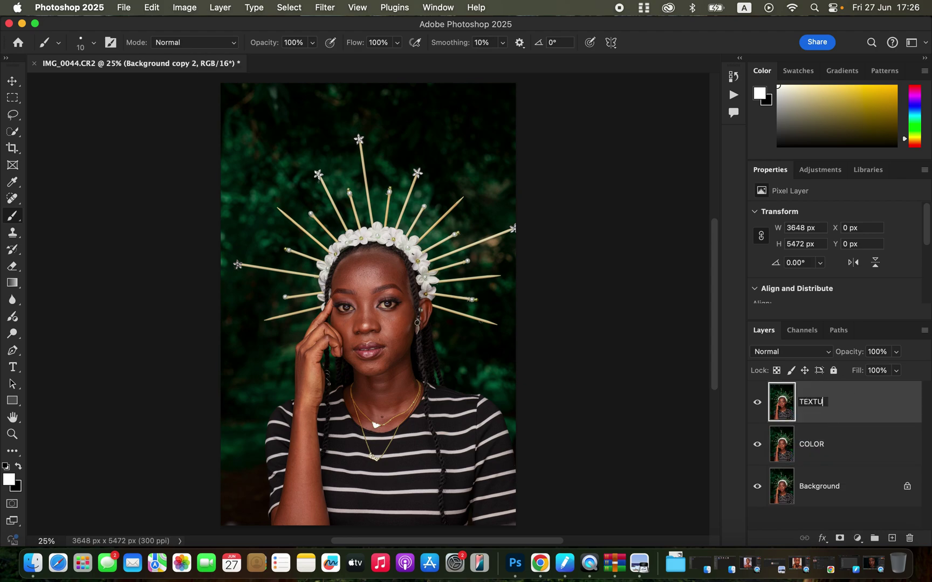
{"action": "type", "text": "RE"}
{"action": "key", "text": "Return"}
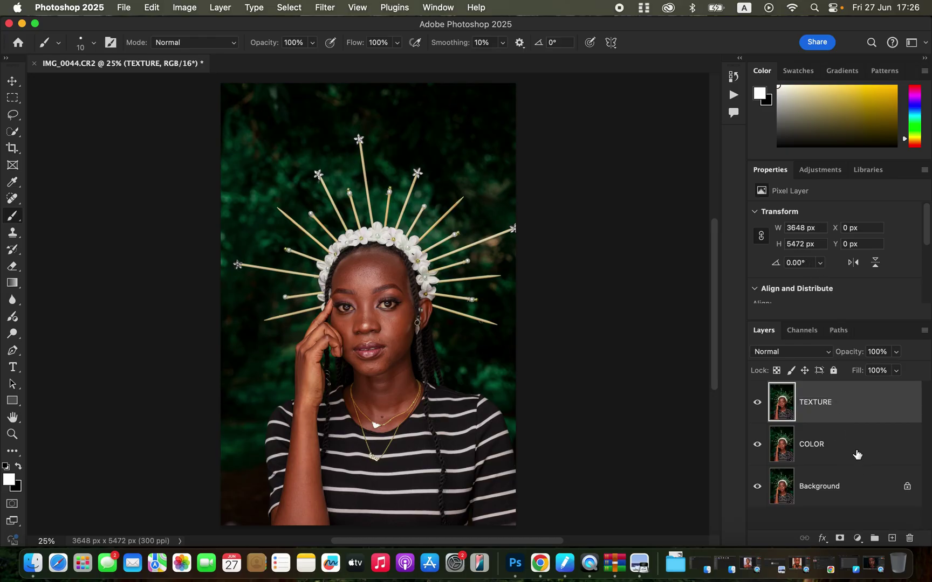
Step: Hide the TEXTURE layer and apply a Gaussian Blur with a 6.0 pixel radius to the COLOR layer
{"action": "left_click", "coordinate": [857, 454]}
{"action": "left_click", "coordinate": [757, 402]}
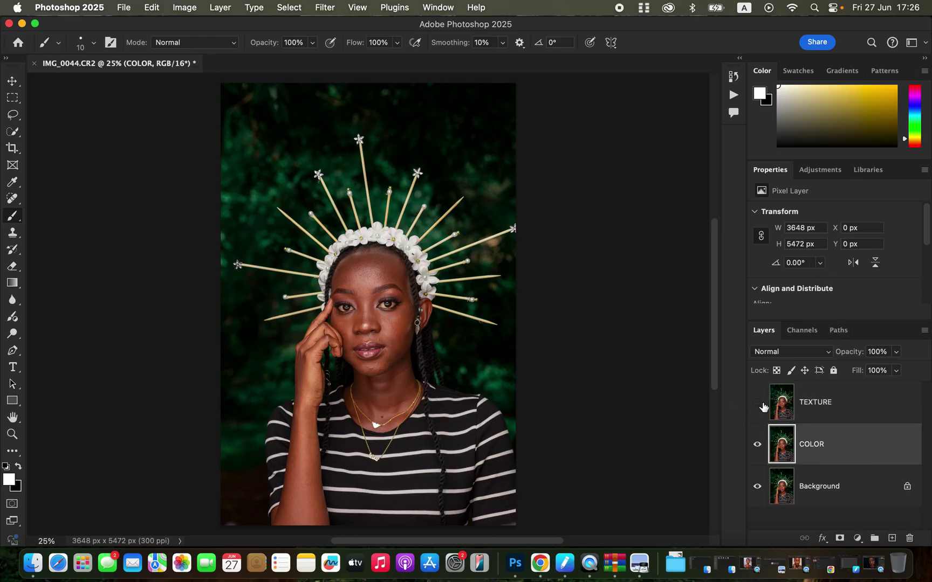
{"action": "left_click", "coordinate": [326, 8]}
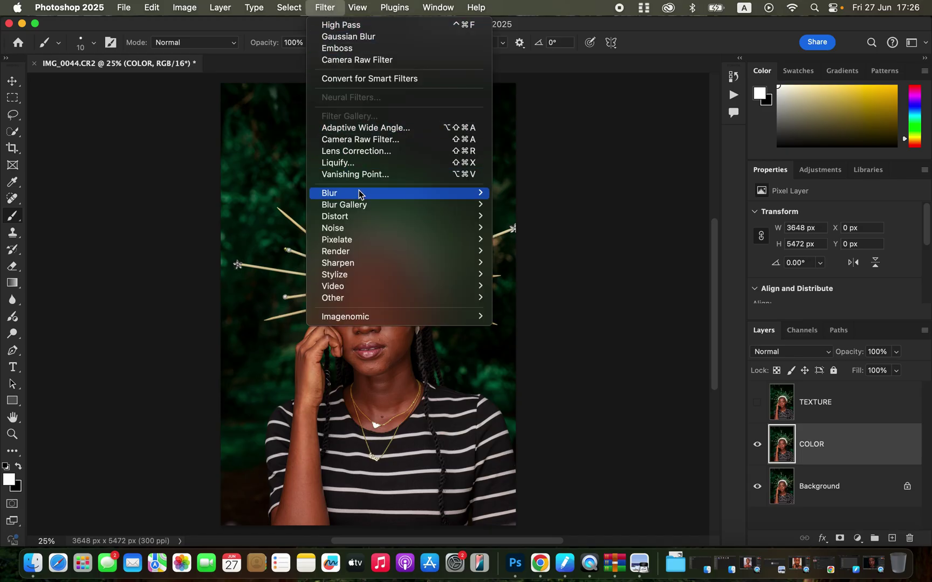
{"action": "mouse_move", "coordinate": [360, 194]}
{"action": "left_click", "coordinate": [540, 243]}
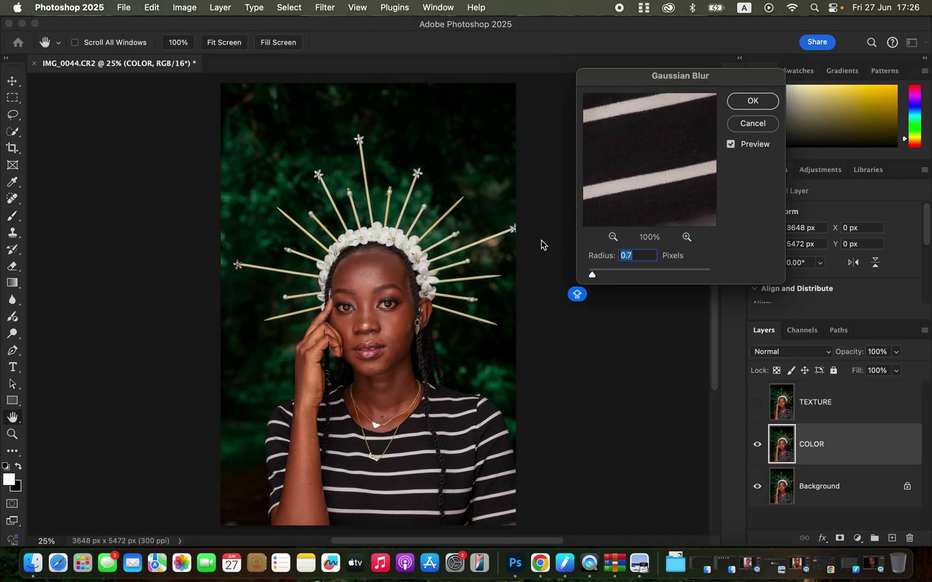
{"action": "left_click_drag", "start_coordinate": [594, 275], "coordinate": [563, 272]}
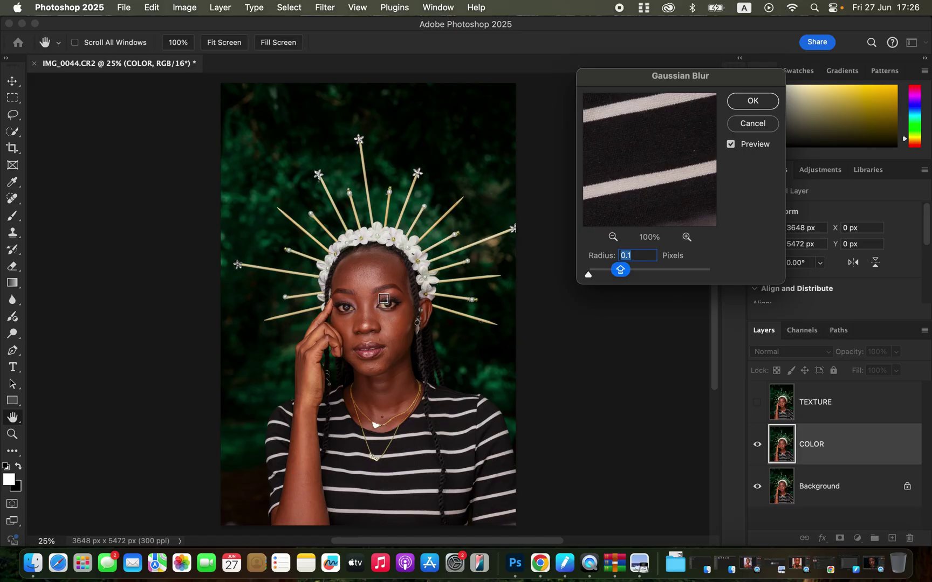
{"action": "left_click", "coordinate": [364, 283]}
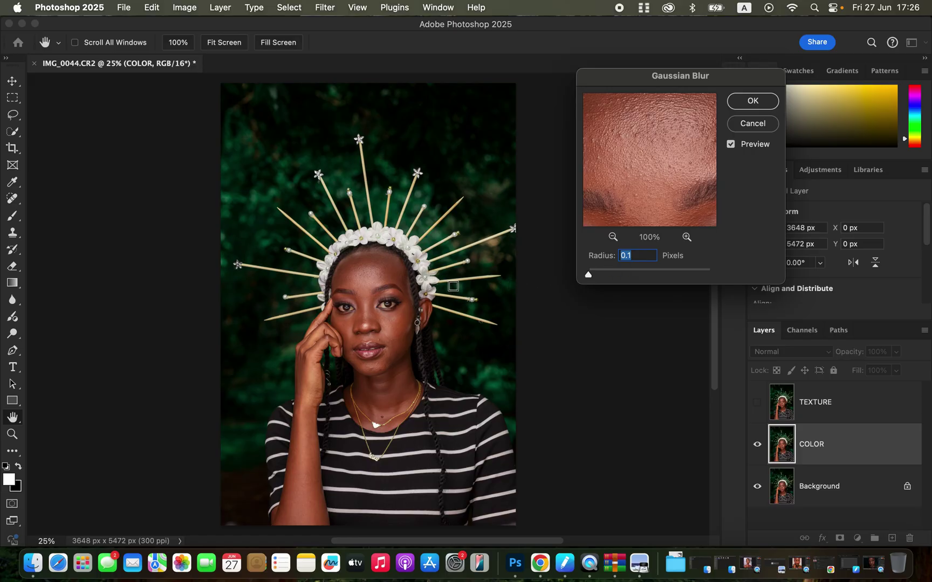
{"action": "left_click_drag", "start_coordinate": [591, 278], "coordinate": [622, 277]}
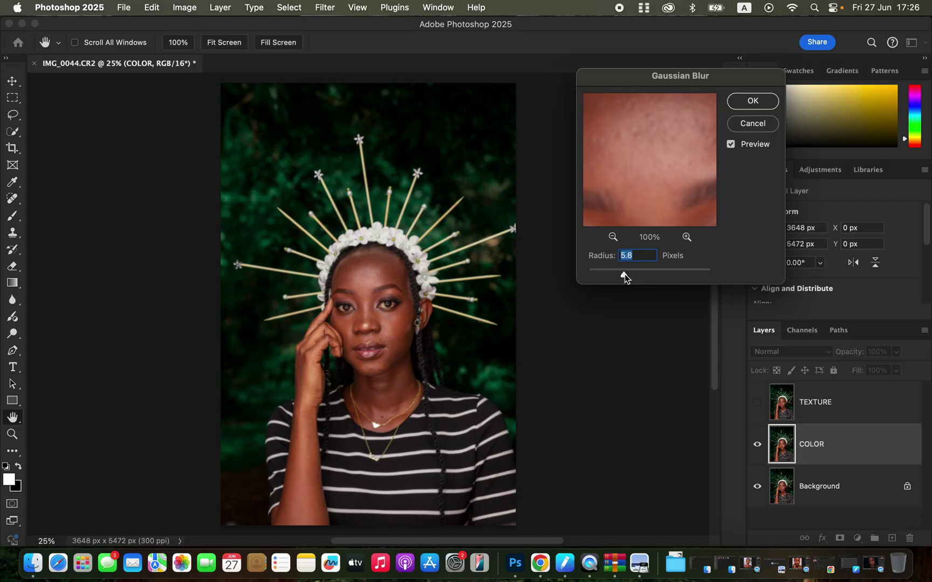
{"action": "left_click_drag", "start_coordinate": [626, 276], "coordinate": [624, 276]}
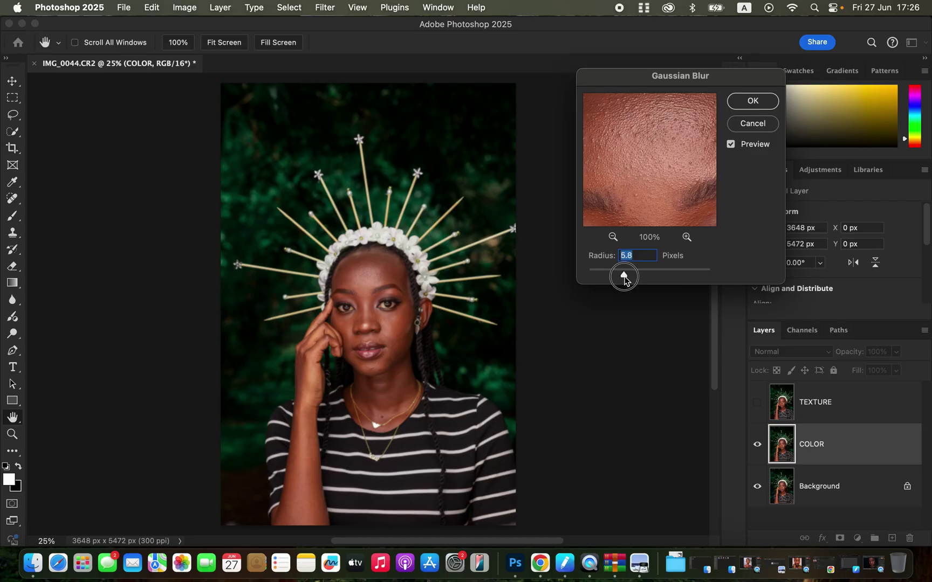
{"action": "mouse_move", "coordinate": [662, 195]}
{"action": "left_mouse_down"}
{"action": "mouse_move", "coordinate": [663, 137]}
{"action": "mouse_move", "coordinate": [665, 187]}
{"action": "left_mouse_up"}
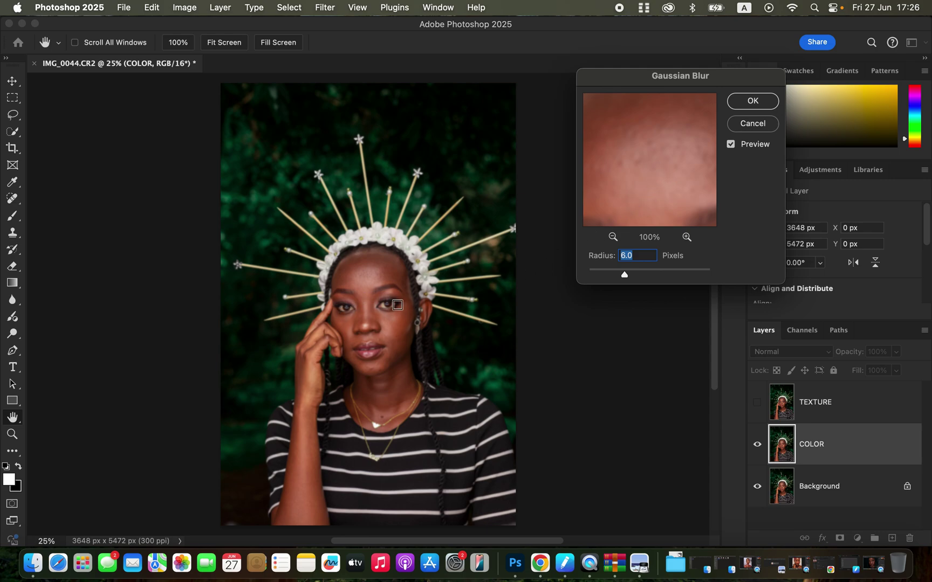
{"action": "left_click", "coordinate": [751, 102]}
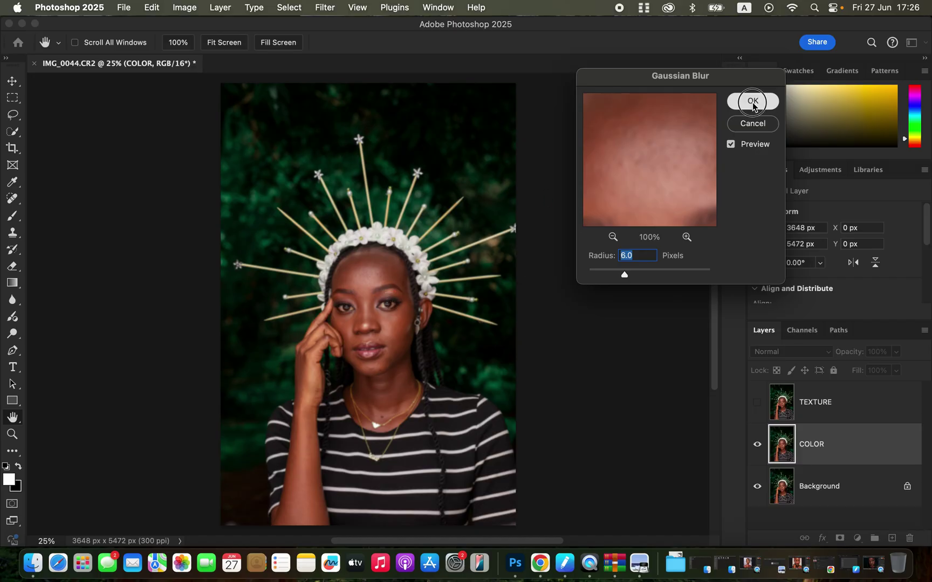
Step: Show the TEXTURE layer and use Apply Image on it with the inverted COLOR layer, Add blending, scale 2 and offset 0
{"action": "left_click", "coordinate": [825, 415]}
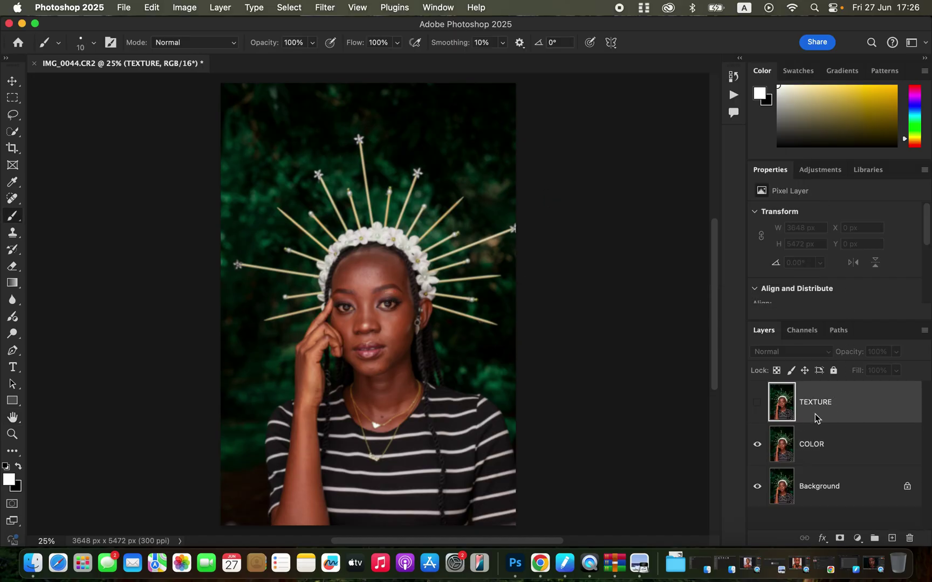
{"action": "left_click", "coordinate": [757, 403]}
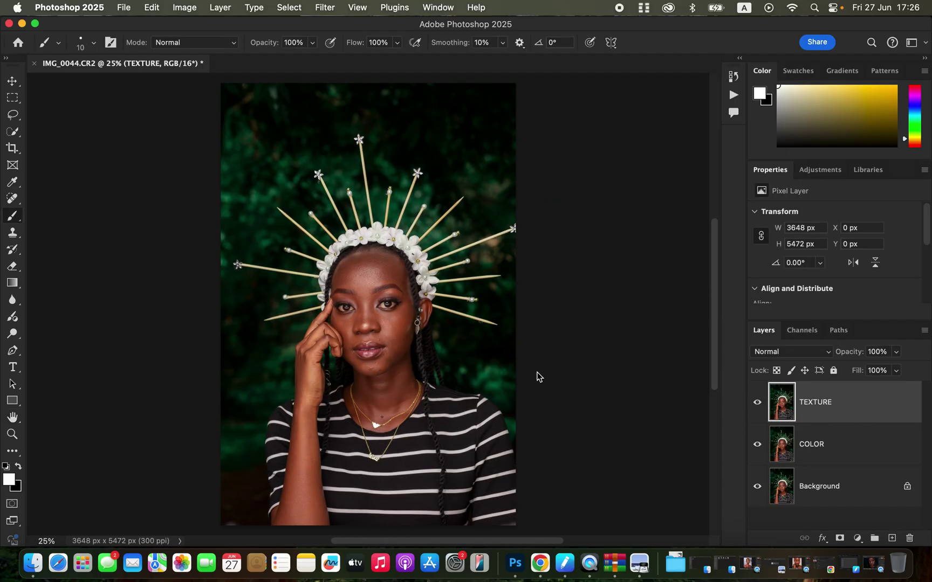
{"action": "left_click", "coordinate": [185, 7]}
{"action": "left_click", "coordinate": [209, 195]}
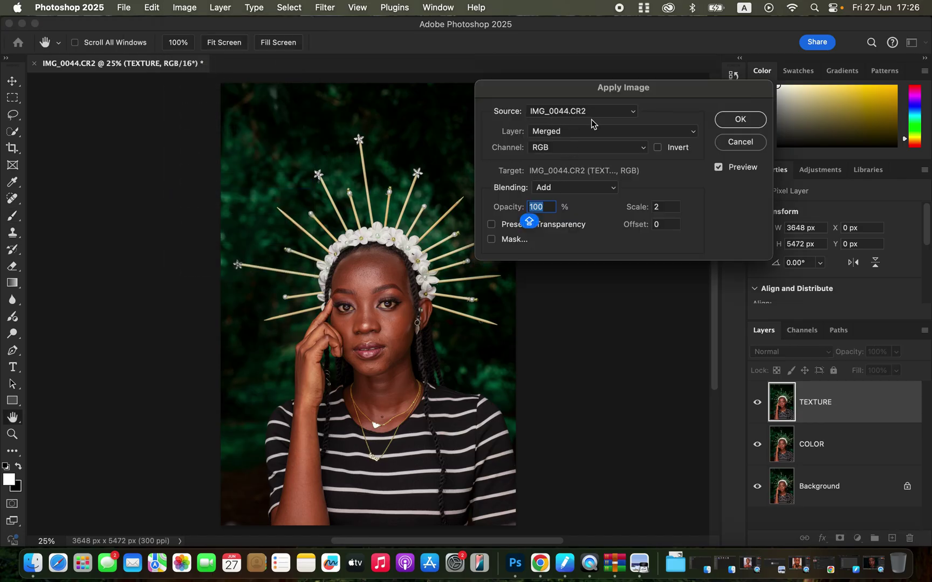
{"action": "left_click", "coordinate": [580, 138]}
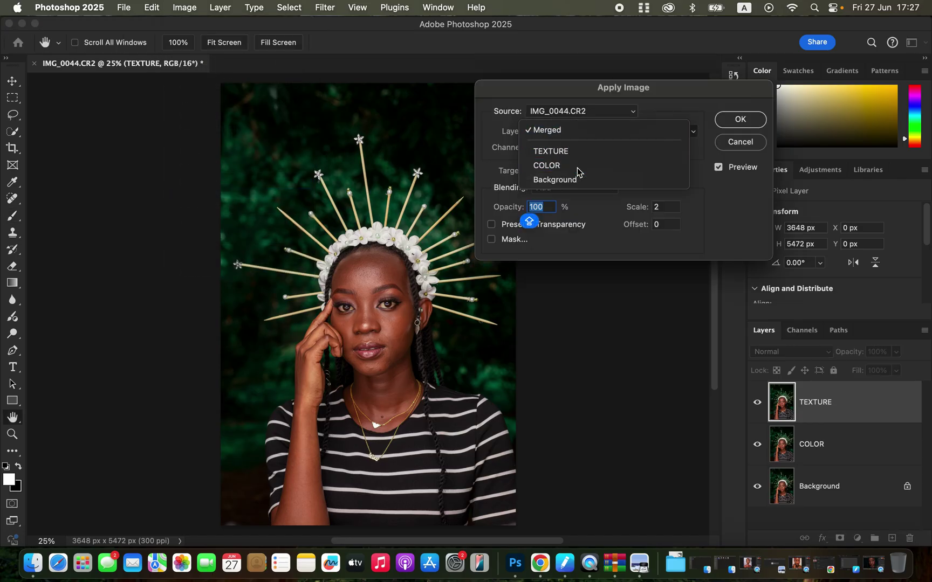
{"action": "left_click", "coordinate": [580, 165]}
{"action": "left_click", "coordinate": [575, 188]}
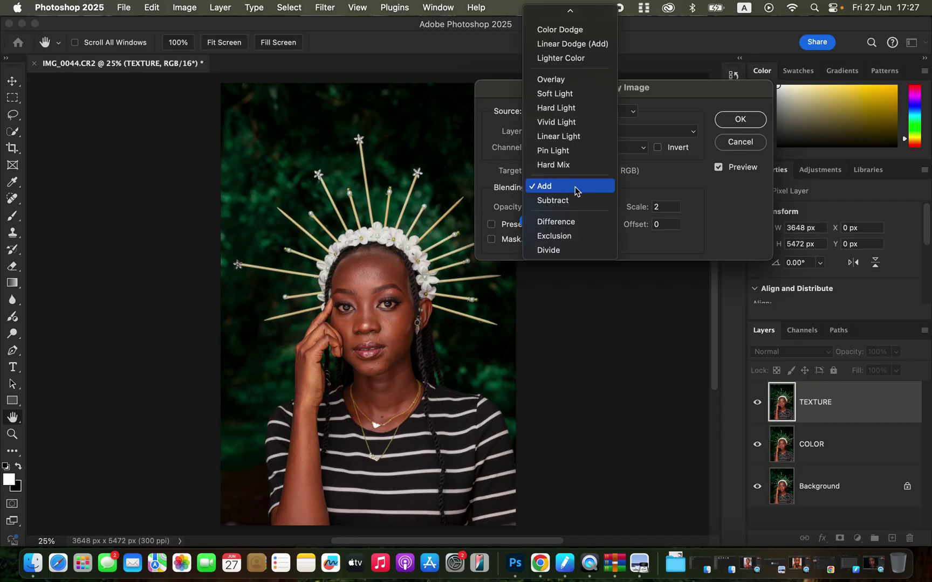
{"action": "left_click", "coordinate": [575, 189]}
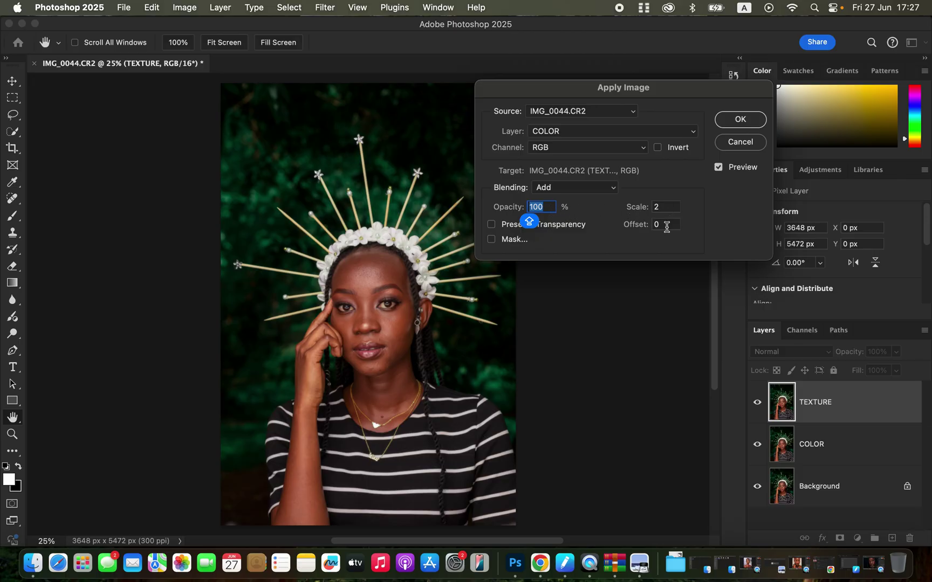
{"action": "left_click", "coordinate": [660, 149]}
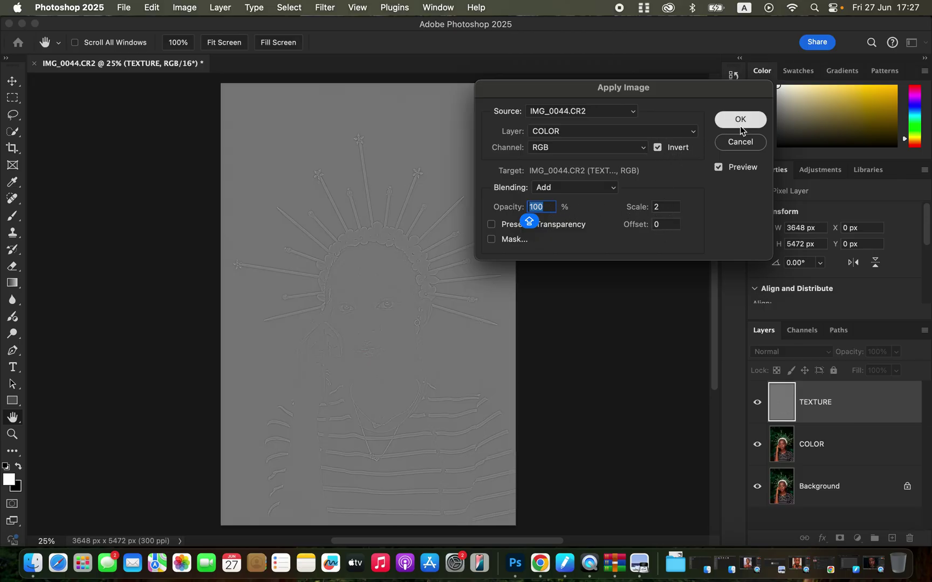
{"action": "key", "text": "Return"}
Step: Set the TEXTURE layer's blend mode to Linear Light and group it with COLOR in a group named fs
{"action": "left_click", "coordinate": [806, 355]}
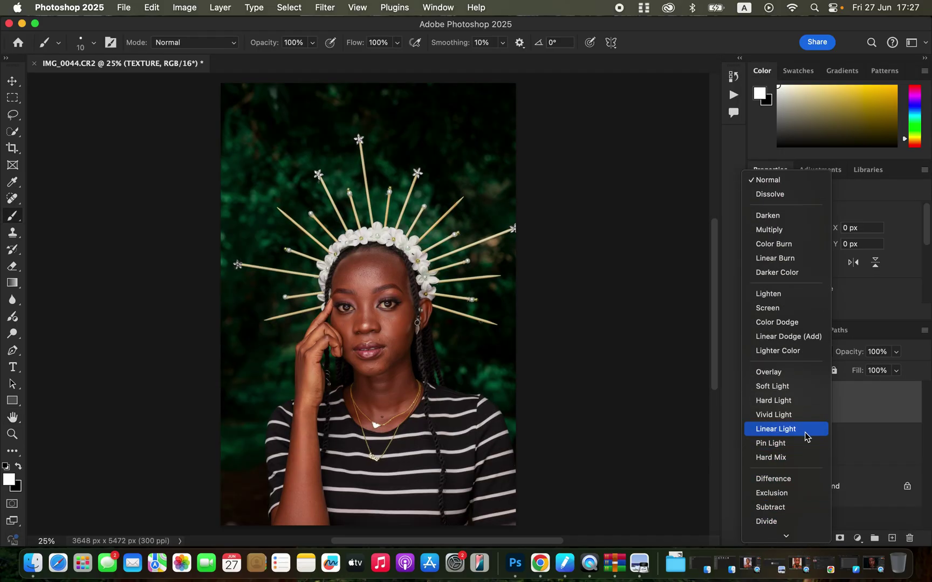
{"action": "left_click", "coordinate": [808, 429]}
{"action": "left_click", "coordinate": [864, 459], "text": "shift"}
{"action": "left_click_drag", "start_coordinate": [864, 458], "coordinate": [874, 538]}
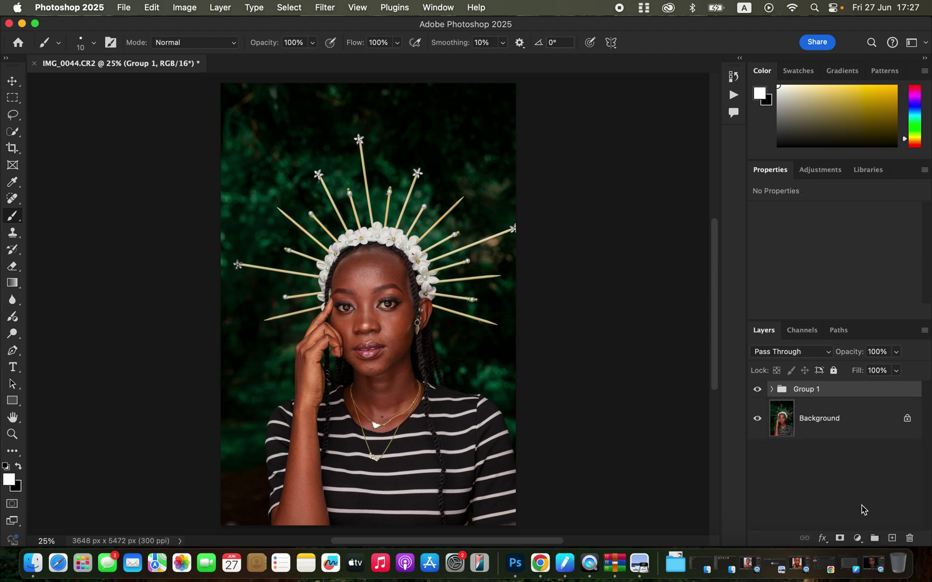
{"action": "double_click", "coordinate": [804, 389]}
{"action": "type", "text": "f"}
{"action": "key", "text": "Return"}
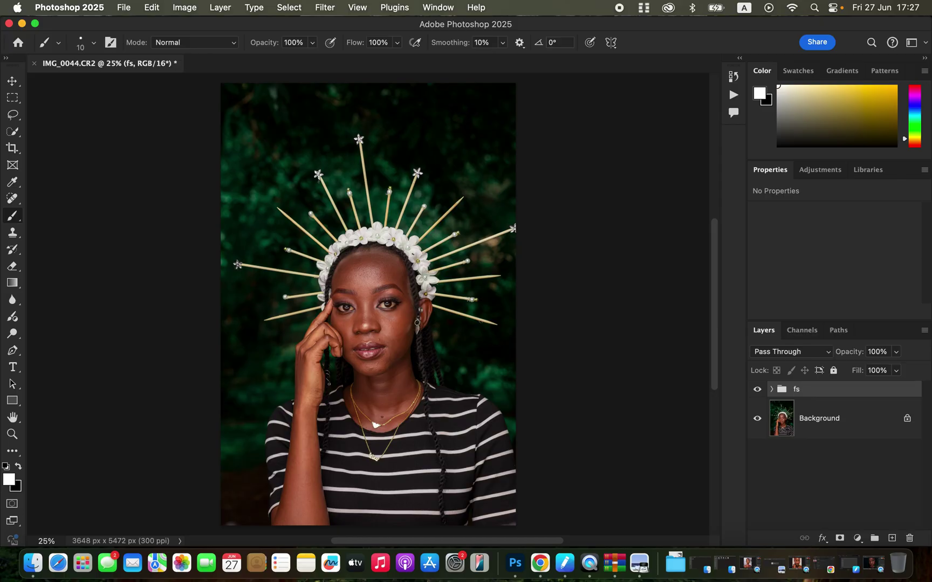
Step: Hide TEXTURE inside the fs group and set up a cleaned Soft Round Mixer Brush on the COLOR layer
{"action": "left_click", "coordinate": [771, 389]}
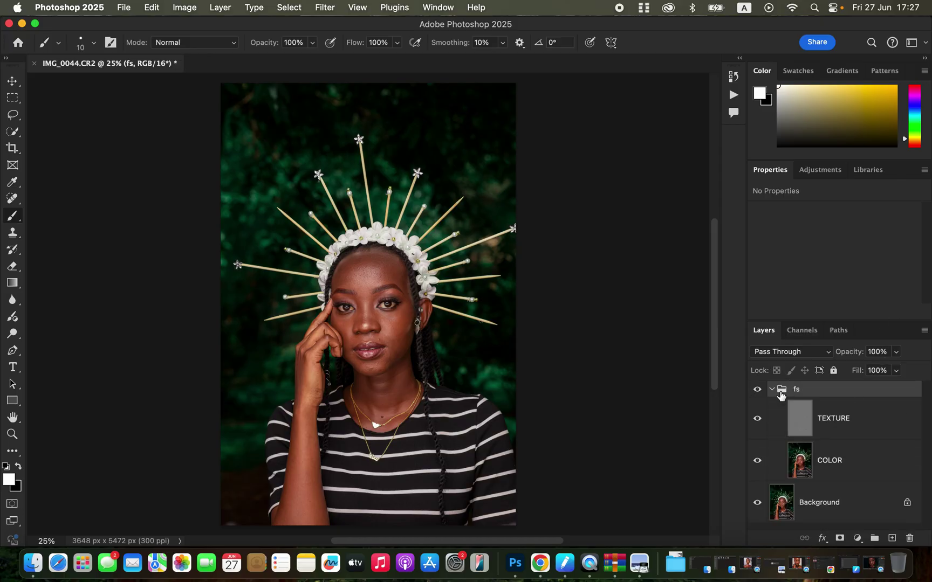
{"action": "left_click", "coordinate": [853, 469]}
{"action": "left_click", "coordinate": [757, 420]}
{"action": "left_click_drag", "start_coordinate": [18, 212], "coordinate": [67, 252]}
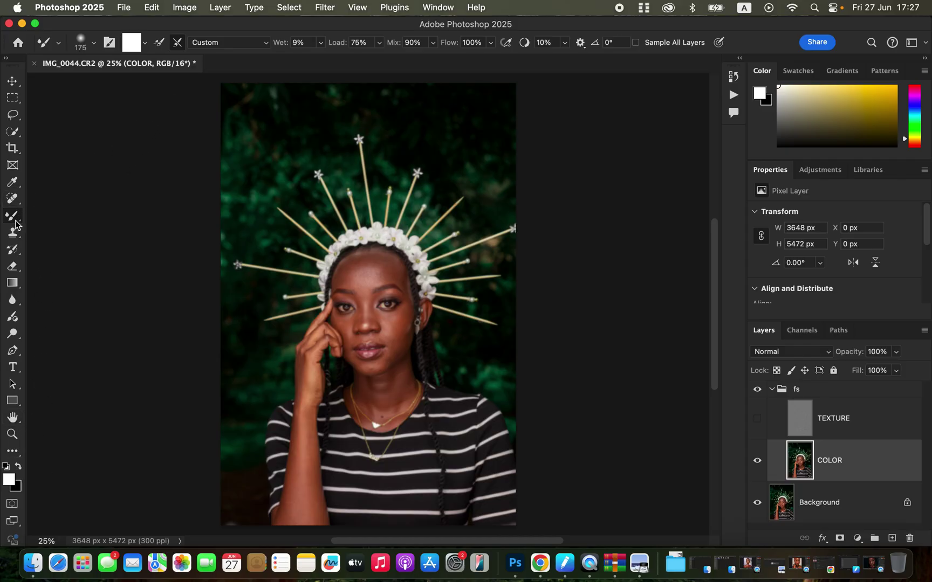
{"action": "left_click", "coordinate": [93, 45]}
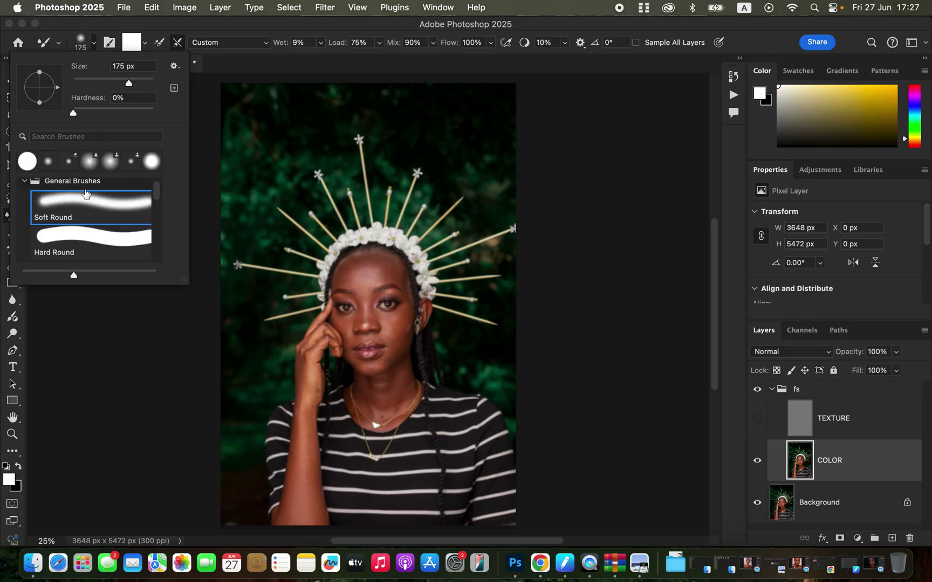
{"action": "left_click", "coordinate": [145, 43]}
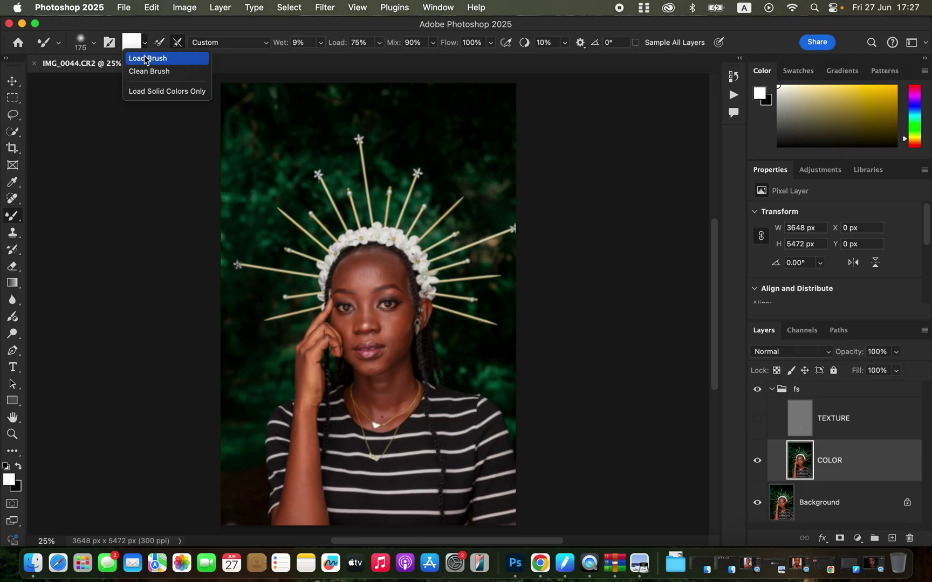
{"action": "left_click", "coordinate": [147, 71]}
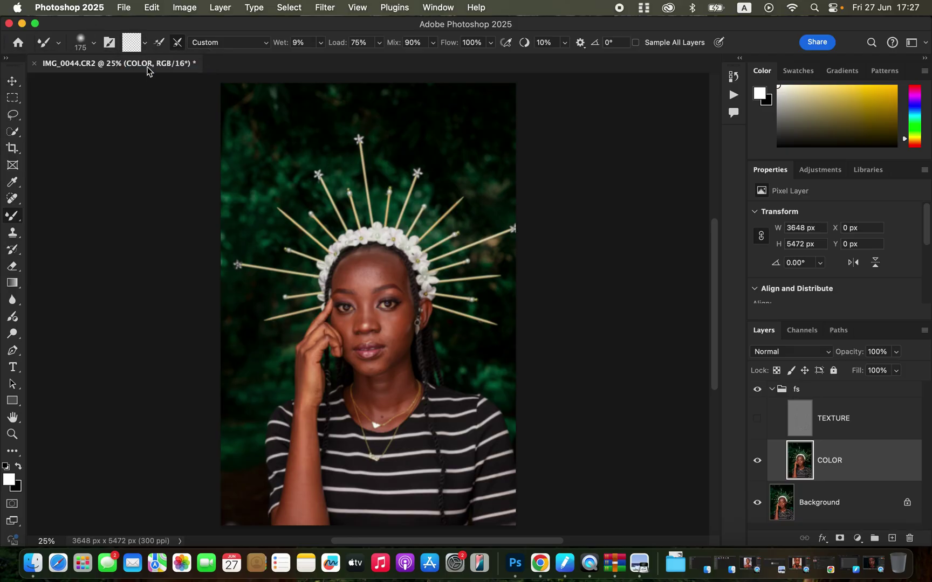
{"action": "left_click", "coordinate": [175, 42]}
Step: Blend the skin tones on the forehead, cheeks and rest of the face with the Mixer Brush on the COLOR layer
{"action": "key", "text": "super+equal"}
{"action": "left_click_drag", "start_coordinate": [417, 316], "coordinate": [423, 254]}
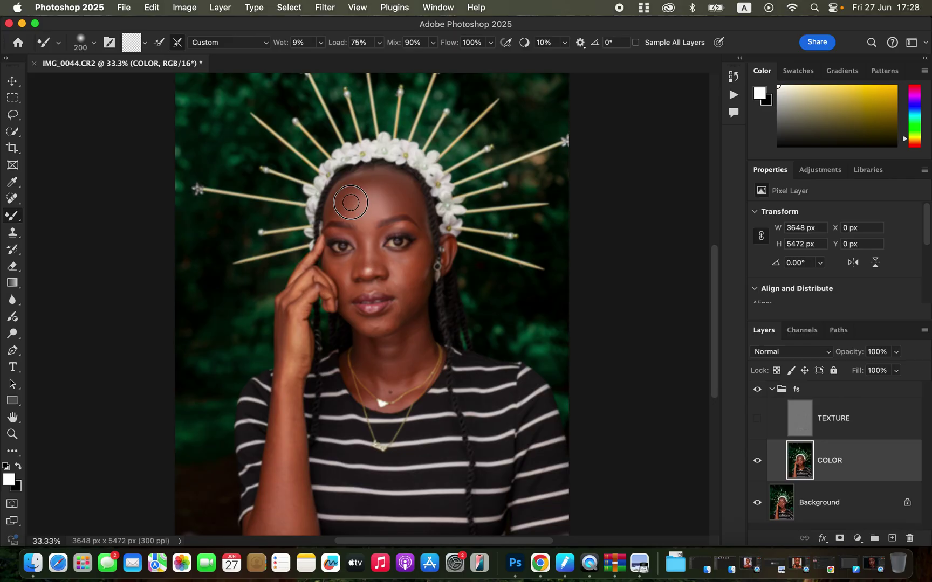
{"action": "left_click_drag", "start_coordinate": [388, 206], "coordinate": [398, 200]}
{"action": "mouse_move", "coordinate": [402, 257]}
{"action": "left_mouse_down"}
{"action": "mouse_move", "coordinate": [393, 264]}
{"action": "mouse_move", "coordinate": [413, 270]}
{"action": "mouse_move", "coordinate": [424, 241]}
{"action": "mouse_move", "coordinate": [401, 313]}
{"action": "left_mouse_up"}
{"action": "key", "text": "bracketleft"}
{"action": "key", "text": "bracketleft"}
{"action": "mouse_move", "coordinate": [342, 278]}
{"action": "left_mouse_down"}
{"action": "mouse_move", "coordinate": [344, 254]}
{"action": "mouse_move", "coordinate": [337, 272]}
{"action": "mouse_move", "coordinate": [332, 262]}
{"action": "mouse_move", "coordinate": [345, 281]}
{"action": "left_mouse_up"}
{"action": "mouse_move", "coordinate": [401, 266]}
{"action": "left_mouse_down"}
{"action": "mouse_move", "coordinate": [401, 301]}
{"action": "mouse_move", "coordinate": [367, 327]}
{"action": "mouse_move", "coordinate": [376, 330]}
{"action": "mouse_move", "coordinate": [404, 314]}
{"action": "mouse_move", "coordinate": [360, 323]}
{"action": "mouse_move", "coordinate": [347, 313]}
{"action": "mouse_move", "coordinate": [345, 287]}
{"action": "mouse_move", "coordinate": [345, 302]}
{"action": "mouse_move", "coordinate": [393, 288]}
{"action": "mouse_move", "coordinate": [398, 272]}
{"action": "mouse_move", "coordinate": [415, 283]}
{"action": "mouse_move", "coordinate": [404, 315]}
{"action": "mouse_move", "coordinate": [362, 322]}
{"action": "mouse_move", "coordinate": [347, 312]}
{"action": "mouse_move", "coordinate": [347, 289]}
{"action": "left_mouse_up"}
{"action": "mouse_move", "coordinate": [375, 253]}
{"action": "left_mouse_down"}
{"action": "mouse_move", "coordinate": [374, 266]}
{"action": "mouse_move", "coordinate": [381, 235]}
{"action": "mouse_move", "coordinate": [372, 263]}
{"action": "mouse_move", "coordinate": [354, 239]}
{"action": "mouse_move", "coordinate": [367, 262]}
{"action": "mouse_move", "coordinate": [425, 237]}
{"action": "mouse_move", "coordinate": [422, 212]}
{"action": "mouse_move", "coordinate": [426, 221]}
{"action": "left_mouse_up"}
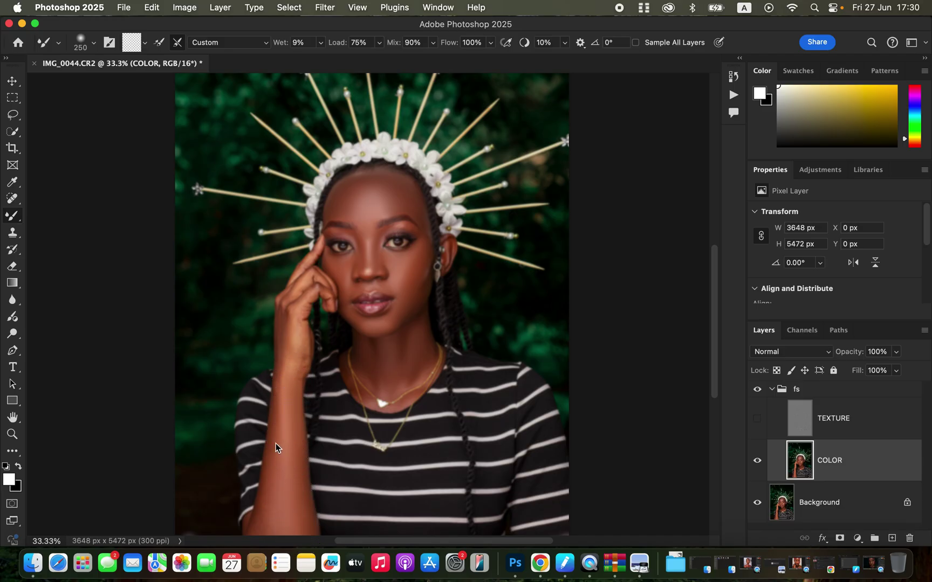
Step: Blend the skin tones along the forearm and raised hand with a 200 px Mixer Brush
{"action": "key", "text": "bracketleft"}
{"action": "key", "text": "bracketleft"}
{"action": "mouse_move", "coordinate": [278, 437]}
{"action": "left_mouse_down"}
{"action": "mouse_move", "coordinate": [286, 332]}
{"action": "mouse_move", "coordinate": [304, 358]}
{"action": "mouse_move", "coordinate": [294, 316]}
{"action": "mouse_move", "coordinate": [282, 370]}
{"action": "mouse_move", "coordinate": [300, 373]}
{"action": "mouse_move", "coordinate": [292, 458]}
{"action": "mouse_move", "coordinate": [297, 535]}
{"action": "mouse_move", "coordinate": [286, 442]}
{"action": "mouse_move", "coordinate": [269, 519]}
{"action": "left_mouse_up"}
{"action": "left_click_drag", "start_coordinate": [300, 305], "coordinate": [319, 290]}
Step: Show the TEXTURE layer again and touch up the forehead and cheek tones on COLOR with the Mixer Brush
{"action": "left_click", "coordinate": [757, 419]}
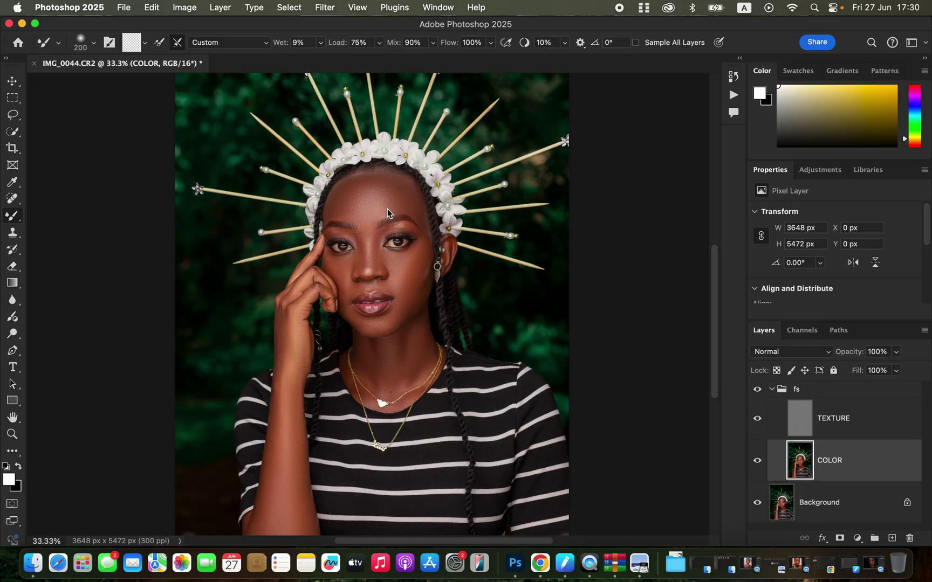
{"action": "mouse_move", "coordinate": [385, 203]}
{"action": "left_mouse_down"}
{"action": "mouse_move", "coordinate": [353, 199]}
{"action": "mouse_move", "coordinate": [384, 193]}
{"action": "left_mouse_up"}
{"action": "mouse_move", "coordinate": [403, 297]}
{"action": "left_mouse_down"}
{"action": "mouse_move", "coordinate": [397, 312]}
{"action": "mouse_move", "coordinate": [419, 247]}
{"action": "left_mouse_up"}
Step: Compare the portrait with and without the fs group
{"action": "left_click", "coordinate": [757, 390]}
{"action": "left_click", "coordinate": [757, 391]}
{"action": "left_click", "coordinate": [757, 390]}
{"action": "left_click", "coordinate": [757, 390]}
Step: Set up the Clone Stamp on the TEXTURE layer with a Soft Round tip at 100% flow, sampling Current Layer
{"action": "left_click", "coordinate": [855, 424]}
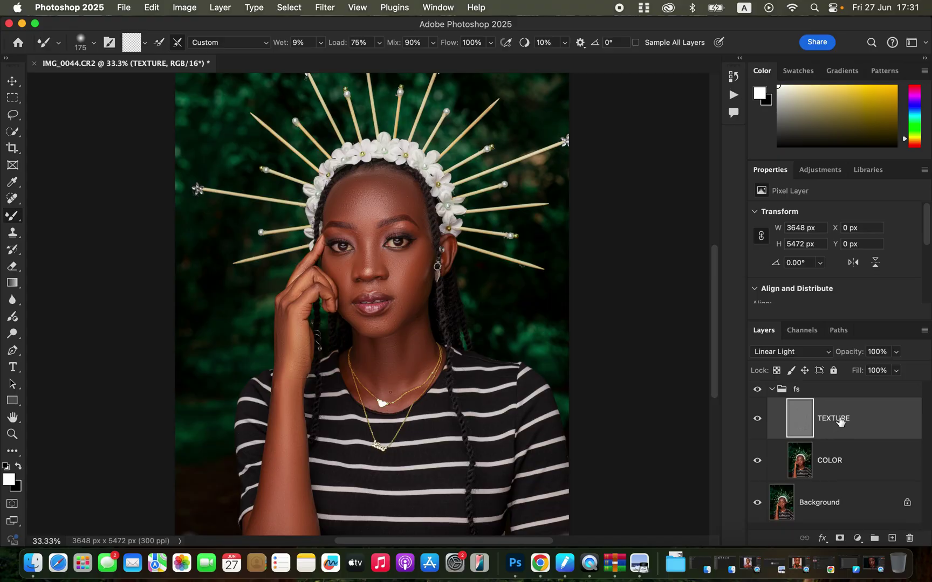
{"action": "left_click", "coordinate": [15, 235]}
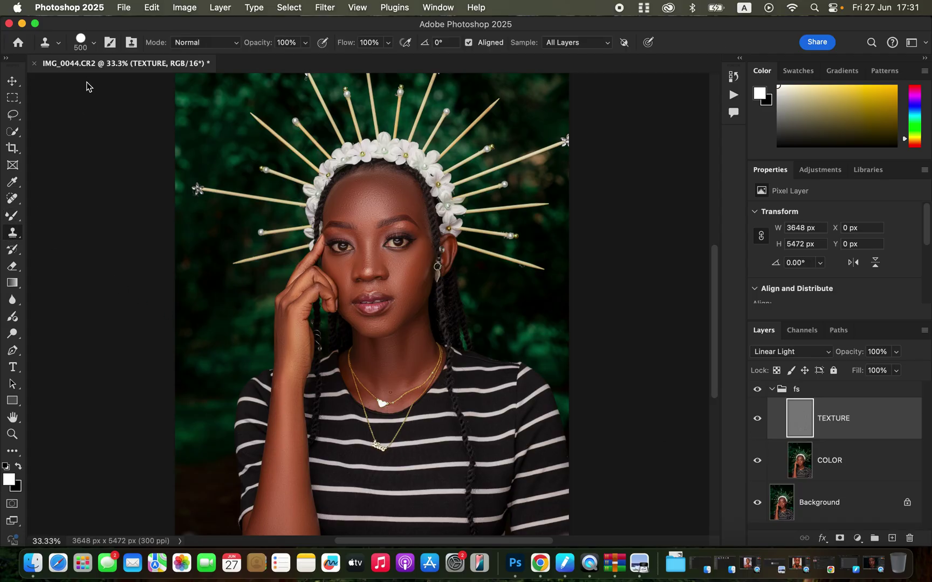
{"action": "left_click", "coordinate": [93, 42]}
{"action": "left_click", "coordinate": [87, 197]}
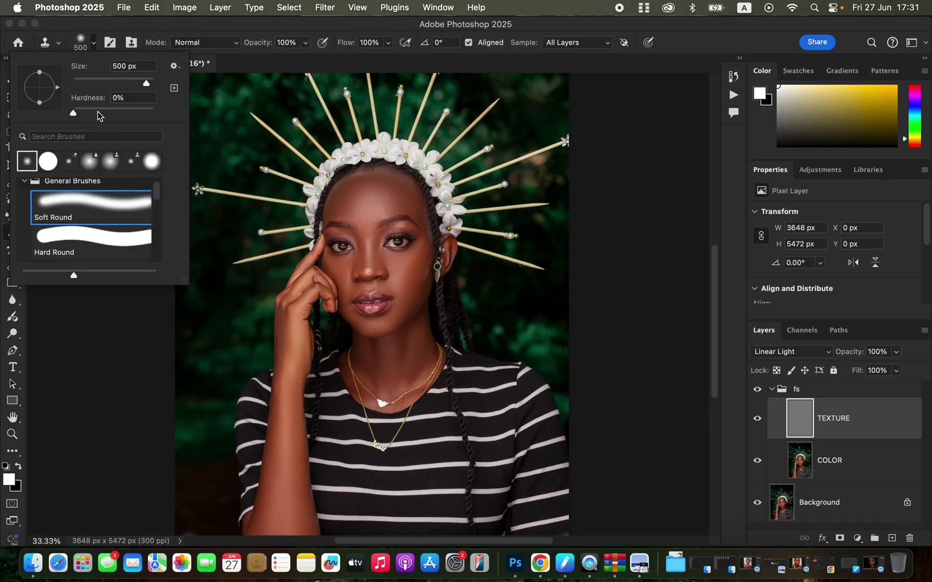
{"action": "left_click", "coordinate": [95, 43]}
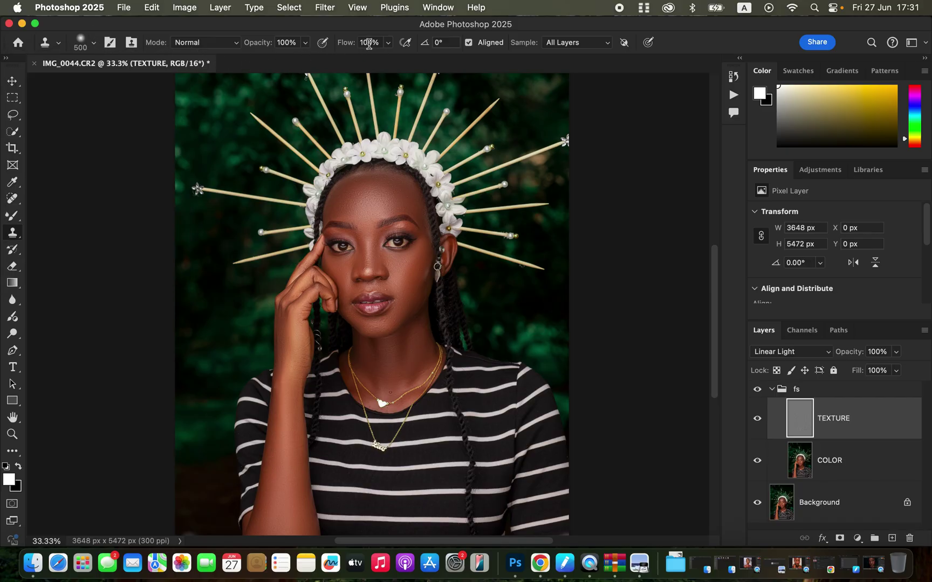
{"action": "left_click_drag", "start_coordinate": [390, 43], "coordinate": [403, 59]}
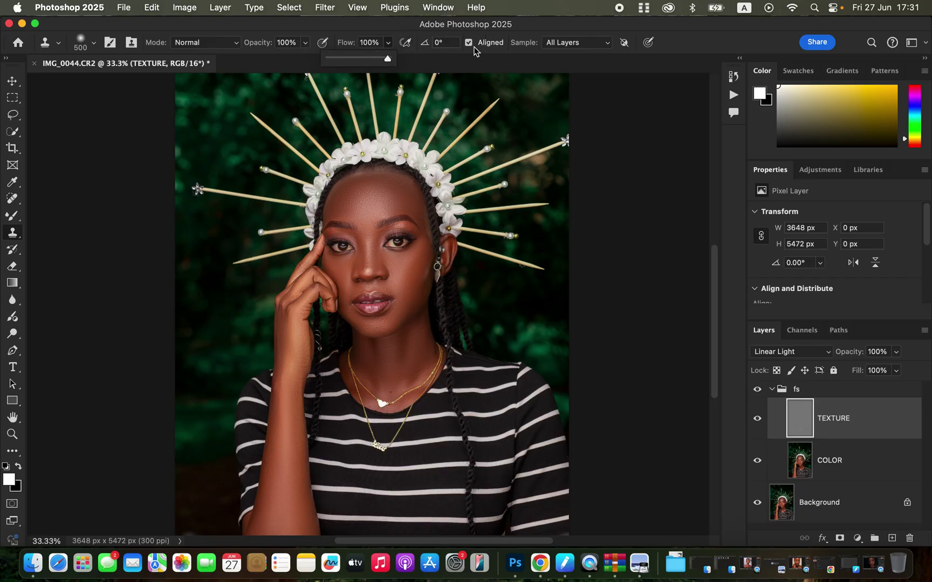
{"action": "left_click", "coordinate": [569, 44]}
{"action": "left_click", "coordinate": [570, 46]}
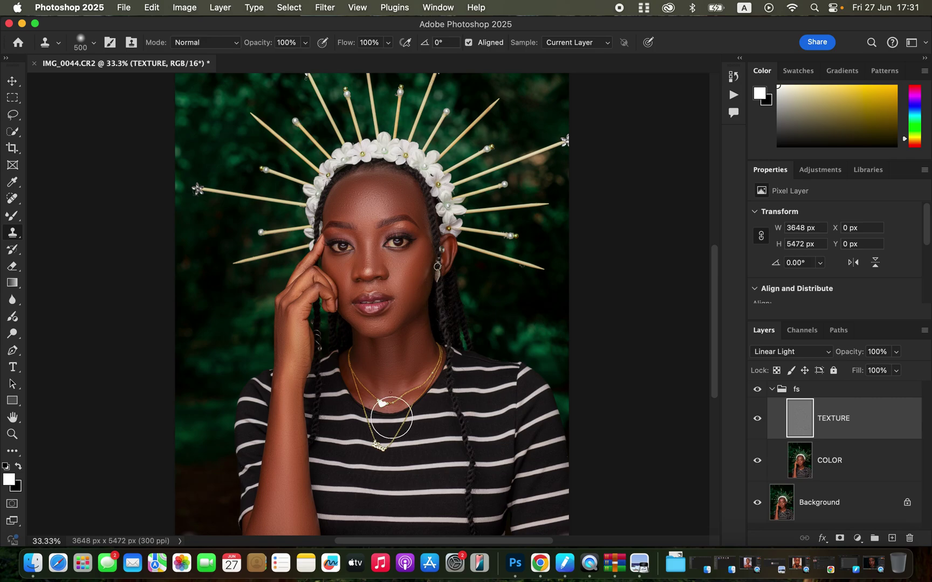
Step: Reduce the Clone Stamp to 40 px and clone clean skin texture over the bumps around the mouth, chin and lower cheeks
{"action": "key", "text": "super+equal"}
{"action": "key", "text": "super+equal"}
{"action": "key", "text": "super+equal"}
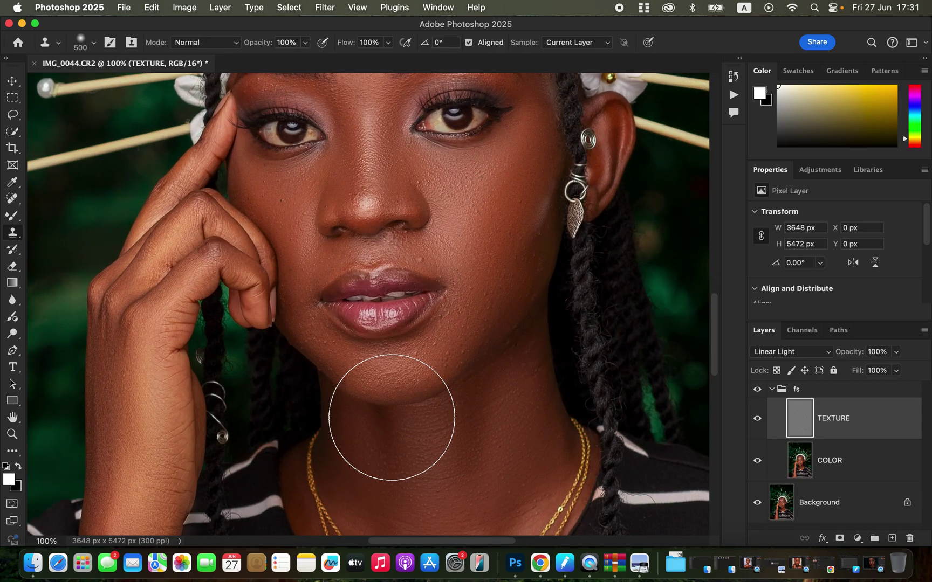
{"action": "key", "text": "super+equal"}
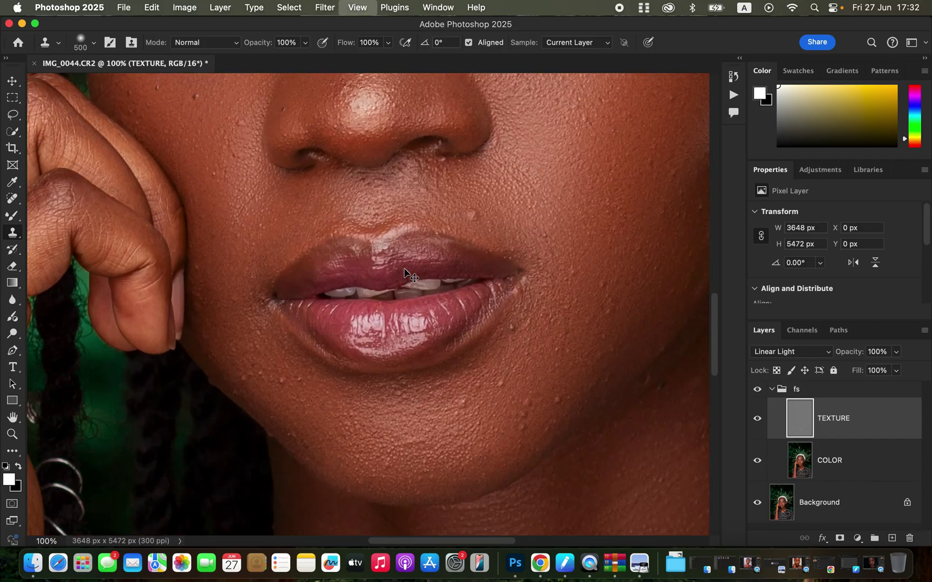
{"action": "key", "text": "bracketleft"}
{"action": "key", "text": "bracketleft"}
{"action": "key", "text": "bracketleft"}
{"action": "key", "text": "bracketleft"}
{"action": "key", "text": "bracketleft"}
{"action": "key", "text": "bracketleft"}
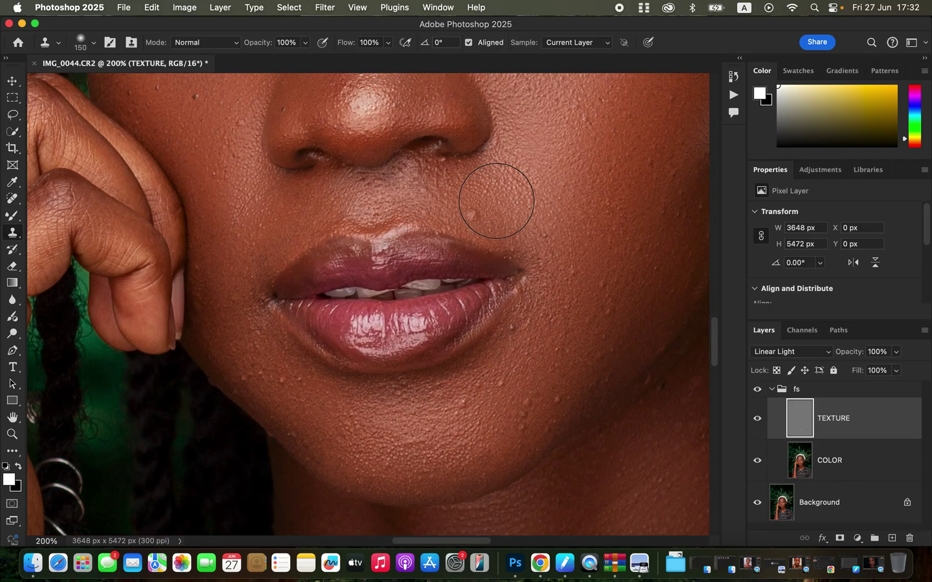
{"action": "key", "text": "bracketleft"}
{"action": "key", "text": "bracketleft"}
{"action": "key", "text": "bracketleft"}
{"action": "key", "text": "bracketleft"}
{"action": "key", "text": "bracketleft"}
{"action": "key", "text": "bracketleft"}
{"action": "key", "text": "bracketleft"}
{"action": "key", "text": "bracketleft"}
{"action": "left_click", "coordinate": [492, 219]}
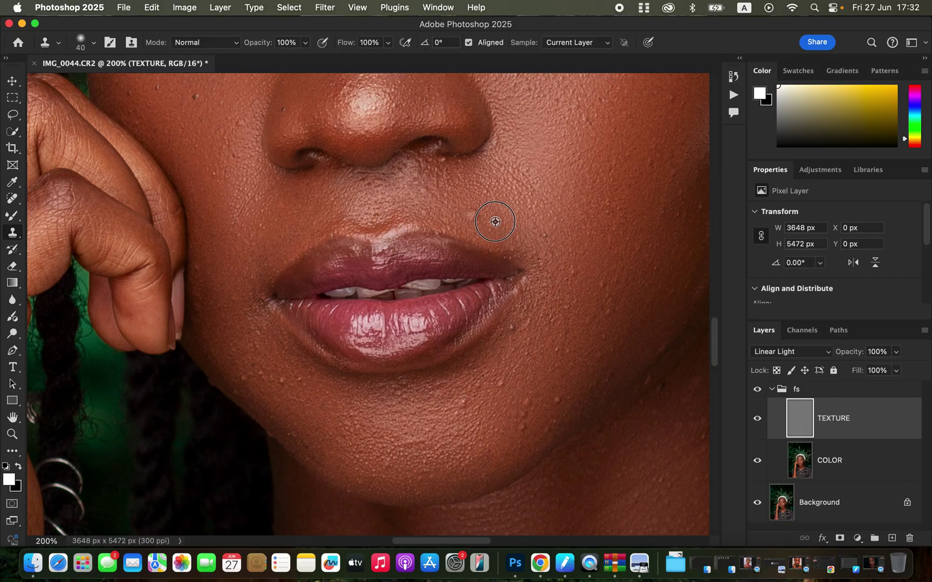
{"action": "left_click", "coordinate": [501, 206], "text": "alt"}
{"action": "left_click", "coordinate": [586, 275]}
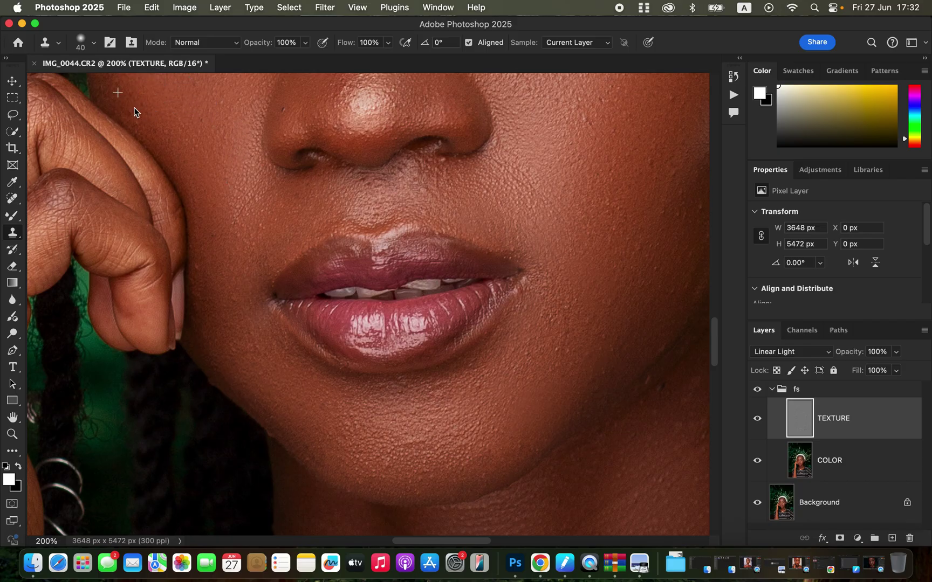
Step: Clone clean skin texture over the blemishes beside the nose and on both cheeks
{"action": "scroll", "coordinate": [486, 276], "scroll_direction": "up", "scroll_amount": 5}
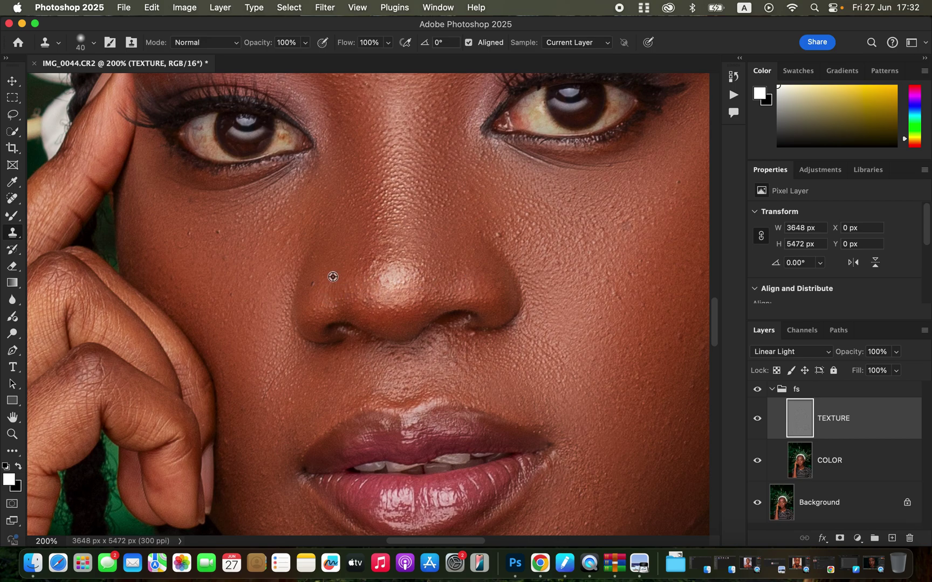
{"action": "left_click", "coordinate": [311, 282]}
{"action": "left_click", "coordinate": [504, 236]}
{"action": "left_click", "coordinate": [190, 195]}
{"action": "left_click", "coordinate": [480, 346]}
{"action": "mouse_move", "coordinate": [516, 245]}
{"action": "left_mouse_down"}
{"action": "mouse_move", "coordinate": [497, 235]}
{"action": "mouse_move", "coordinate": [519, 237]}
{"action": "left_mouse_up"}
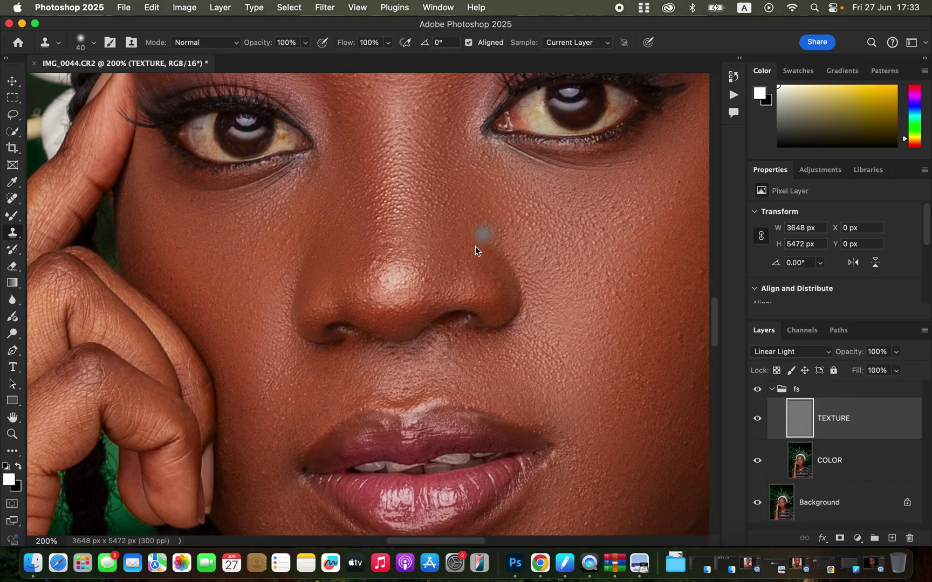
Step: Clone clean skin texture over the forehead bumps, enlarging the brush to 60 px
{"action": "scroll", "coordinate": [470, 257], "scroll_direction": "up", "scroll_amount": 10}
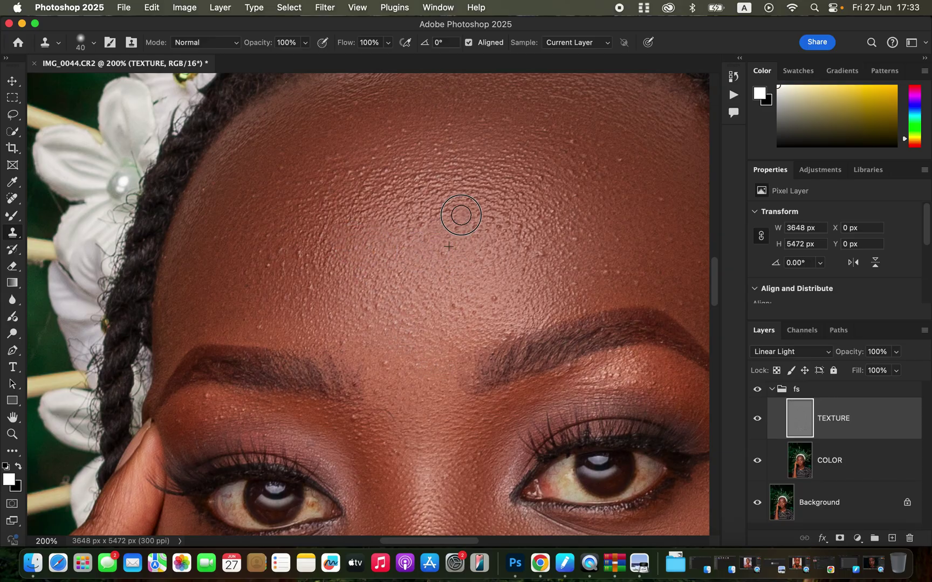
{"action": "mouse_move", "coordinate": [541, 262]}
{"action": "left_mouse_down"}
{"action": "mouse_move", "coordinate": [521, 246]}
{"action": "mouse_move", "coordinate": [539, 227]}
{"action": "mouse_move", "coordinate": [536, 201]}
{"action": "left_mouse_up"}
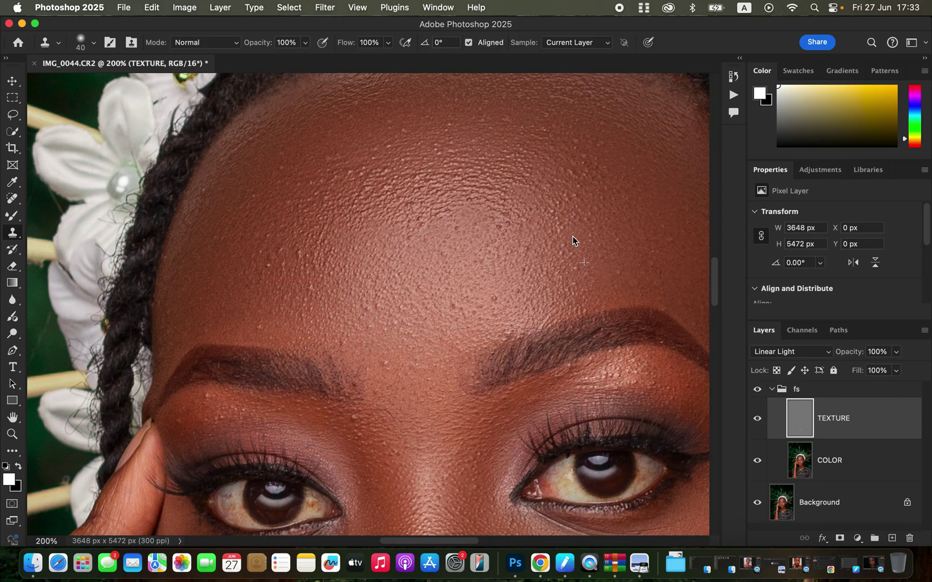
{"action": "key", "text": "super+minus"}
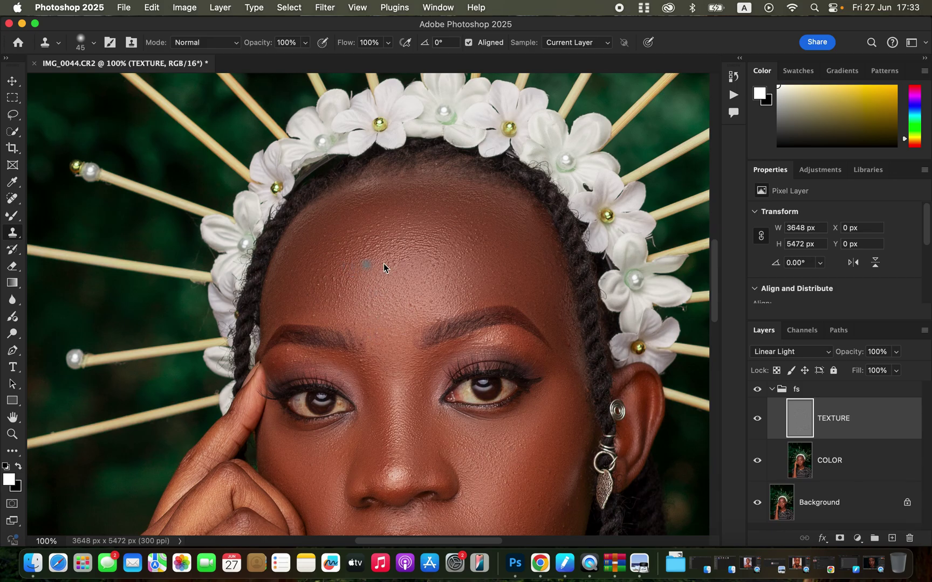
{"action": "key", "text": "bracketright"}
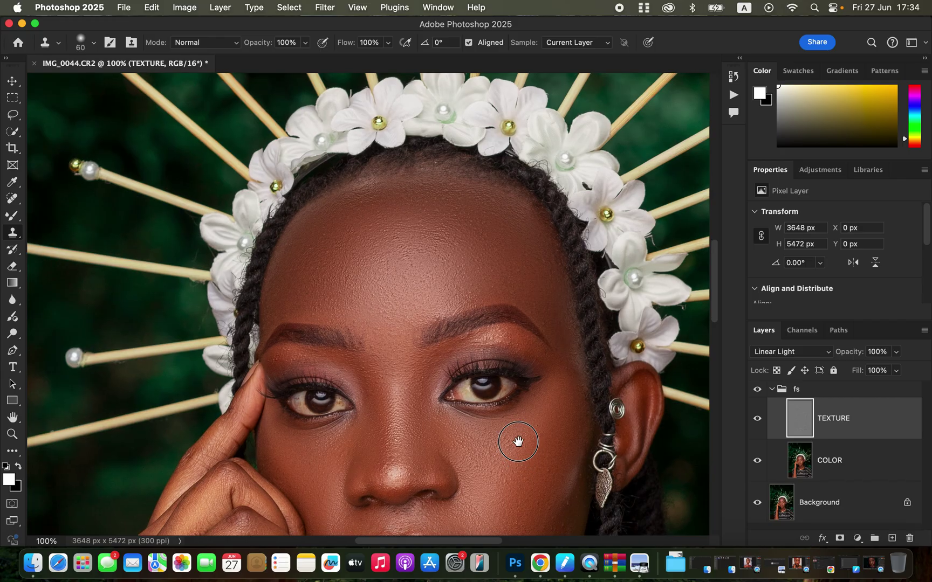
Step: Clone clean skin texture over the lower cheek and the chest mark above the heart pendant, enlarging the brush to 60 px
{"action": "scroll", "coordinate": [516, 445], "scroll_direction": "down", "scroll_amount": 5}
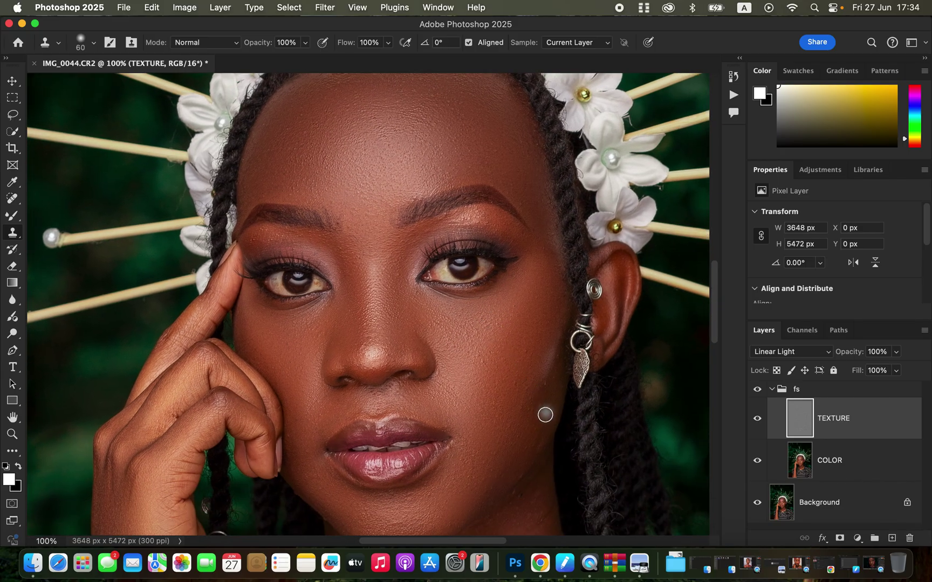
{"action": "left_click_drag", "start_coordinate": [539, 403], "coordinate": [523, 403]}
{"action": "scroll", "coordinate": [488, 475], "scroll_direction": "down", "scroll_amount": 8}
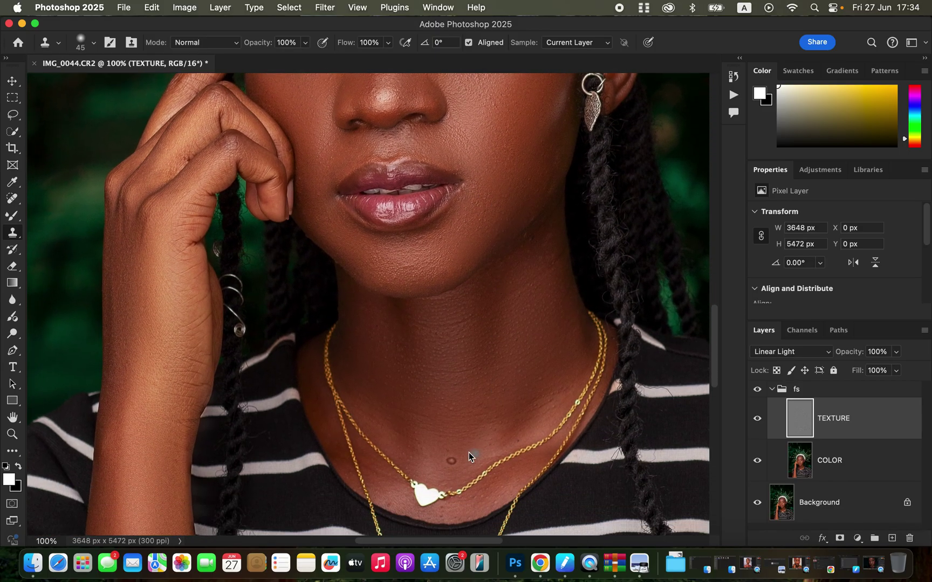
{"action": "key", "text": "bracketright"}
{"action": "key", "text": "bracketright"}
{"action": "left_click", "coordinate": [457, 449]}
{"action": "scroll", "coordinate": [294, 226], "scroll_direction": "down", "scroll_amount": 5}
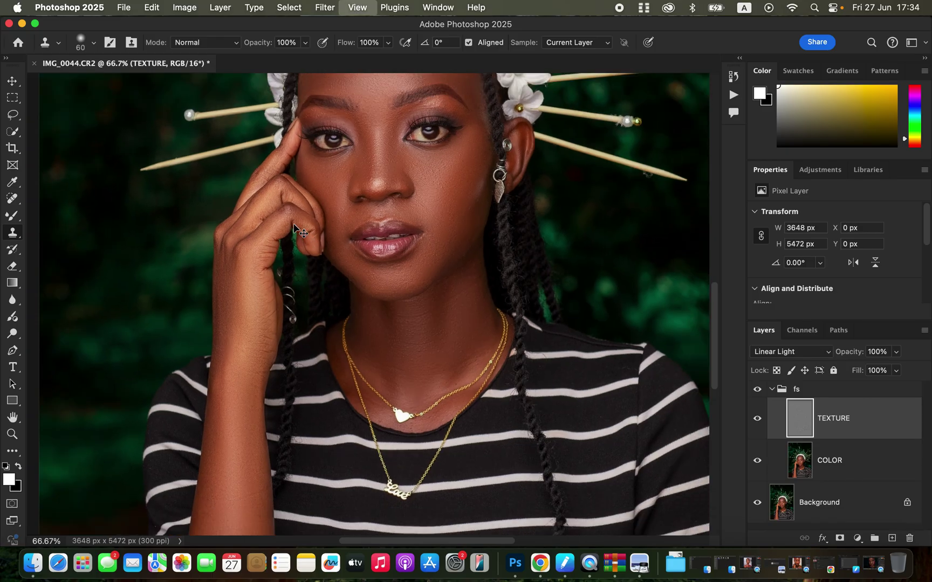
Step: Collapse the fs group and toggle its visibility to compare the skin retouch before and after
{"action": "scroll", "coordinate": [294, 224], "scroll_direction": "up", "scroll_amount": 1}
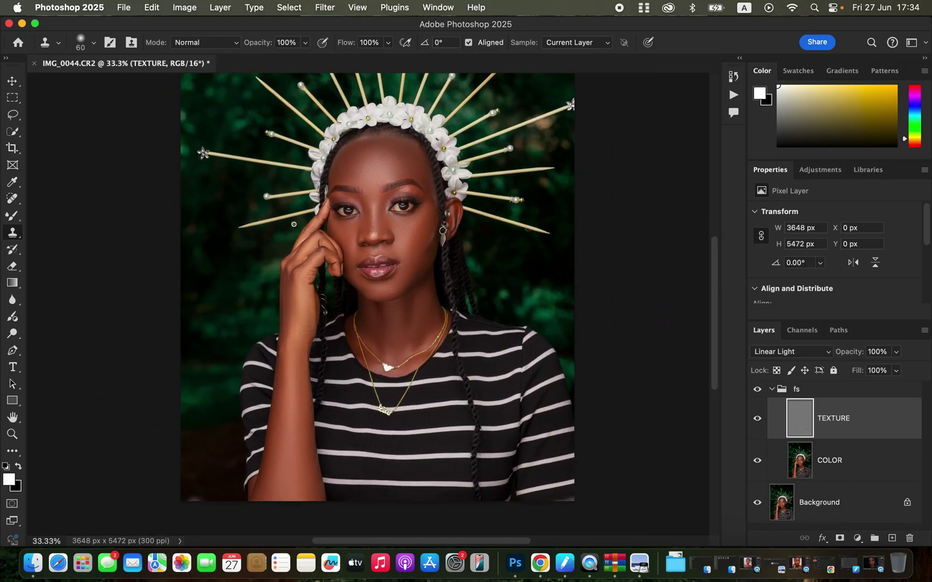
{"action": "scroll", "coordinate": [586, 289], "scroll_direction": "up", "scroll_amount": 1}
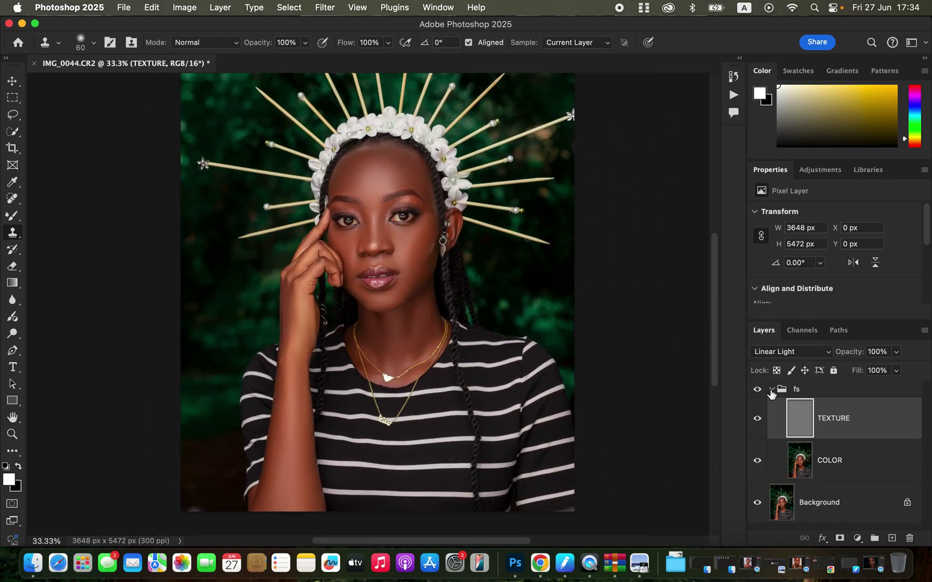
{"action": "left_click", "coordinate": [771, 390]}
{"action": "left_click", "coordinate": [757, 391]}
{"action": "left_click", "coordinate": [757, 392]}
{"action": "left_click", "coordinate": [757, 392]}
{"action": "left_click", "coordinate": [757, 391]}
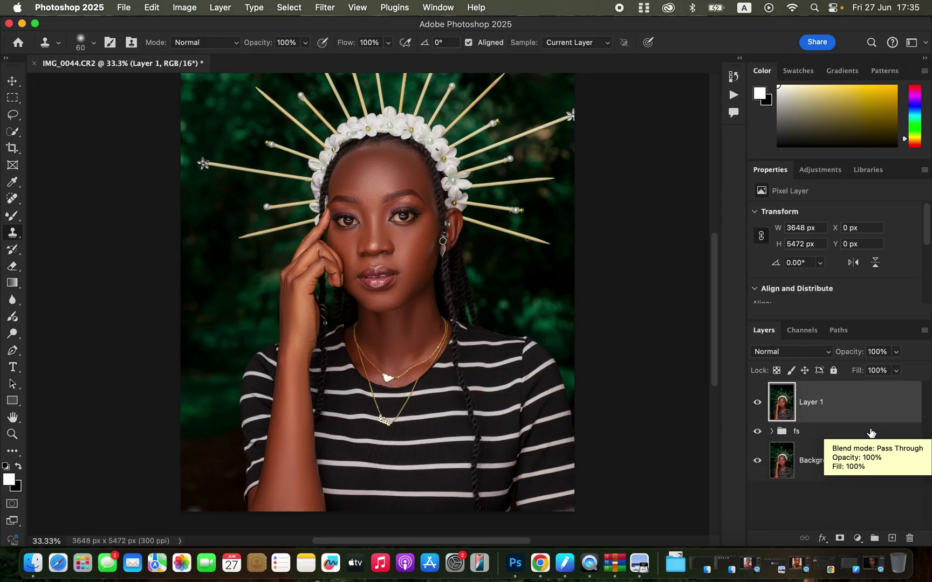
Step: Select the subject on Layer 1 and add a new layer above it in Color blend mode
{"action": "left_click", "coordinate": [289, 7]}
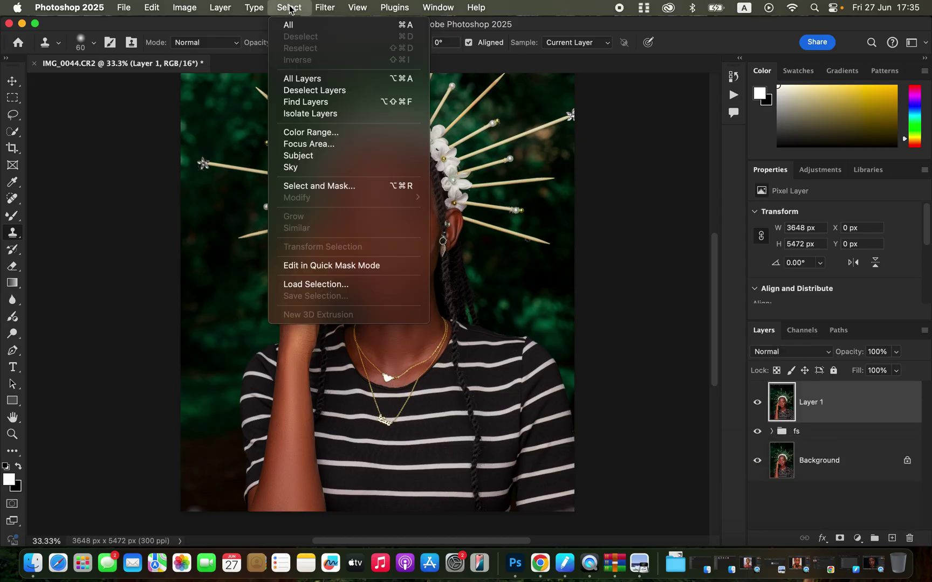
{"action": "left_click", "coordinate": [330, 158]}
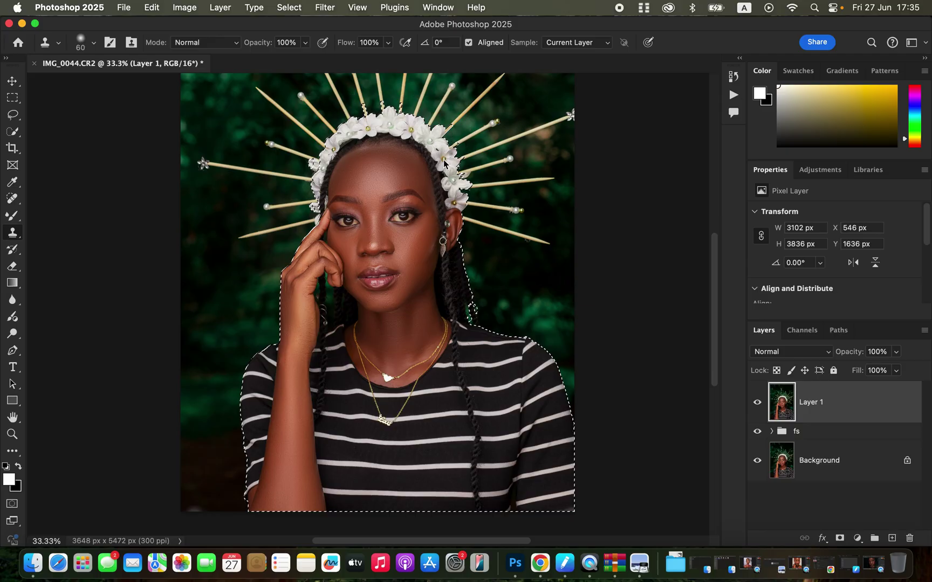
{"action": "left_click", "coordinate": [892, 539]}
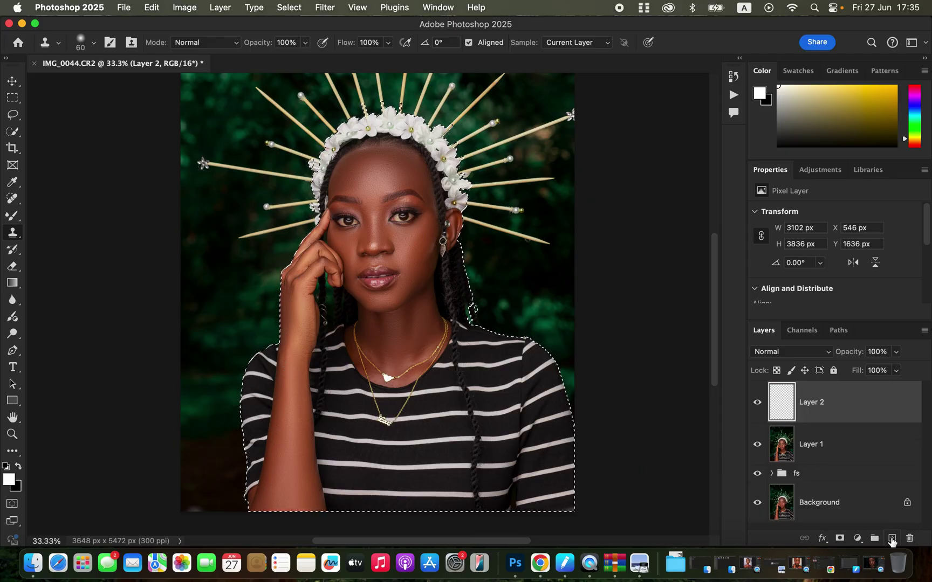
{"action": "left_click", "coordinate": [798, 357]}
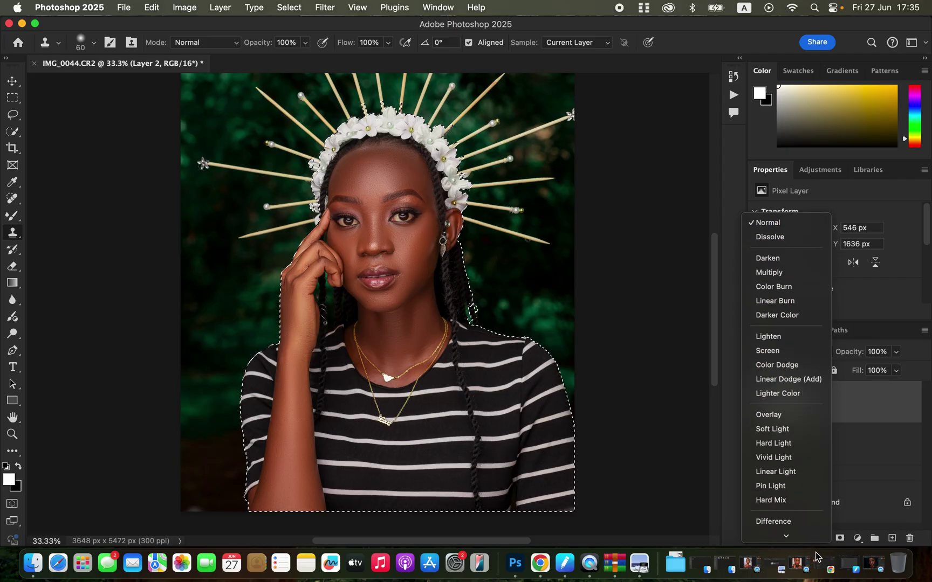
{"action": "left_click", "coordinate": [798, 518]}
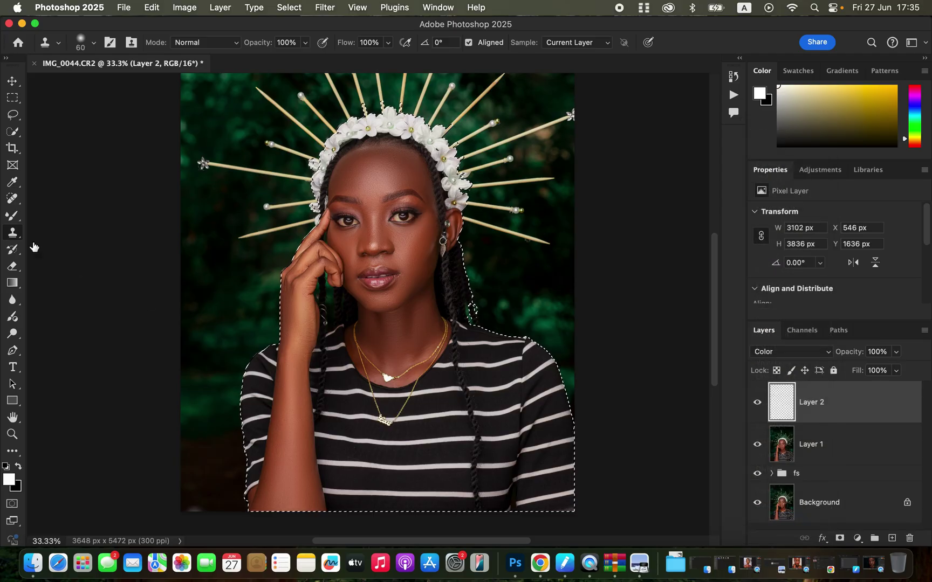
Step: Set up the Brush tool with a Soft Round tip at 0% hardness
{"action": "left_click_drag", "start_coordinate": [13, 215], "coordinate": [50, 220]}
{"action": "left_click", "coordinate": [86, 42]}
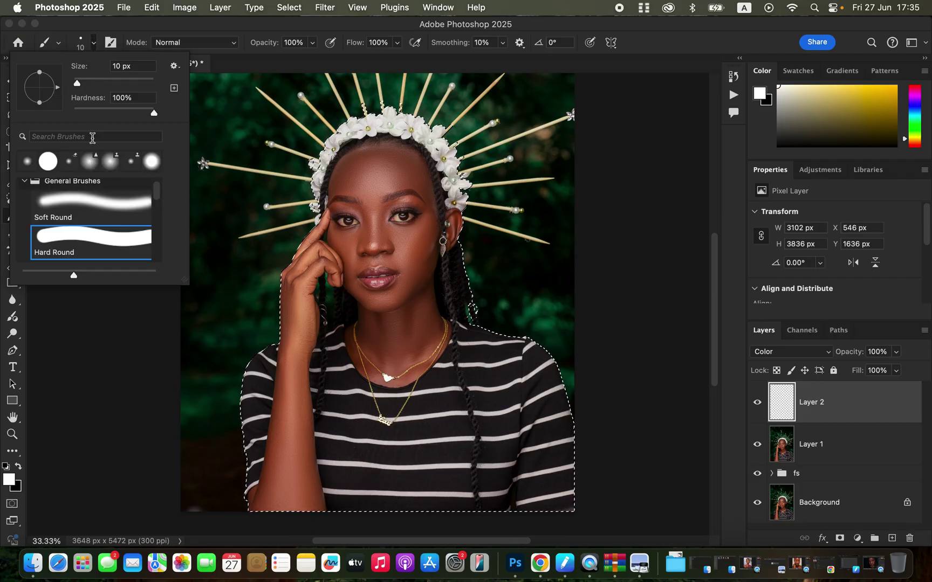
{"action": "left_click", "coordinate": [91, 206]}
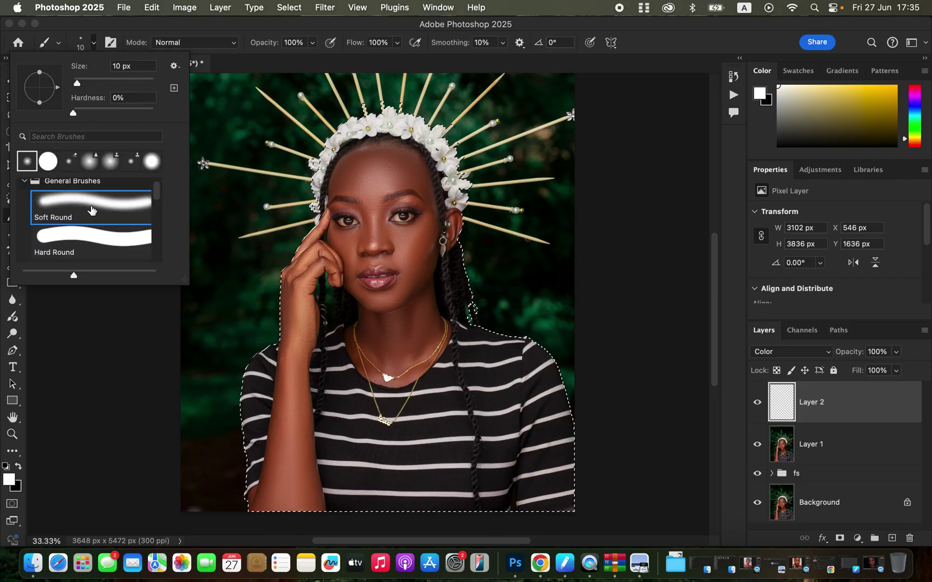
{"action": "left_click", "coordinate": [127, 35]}
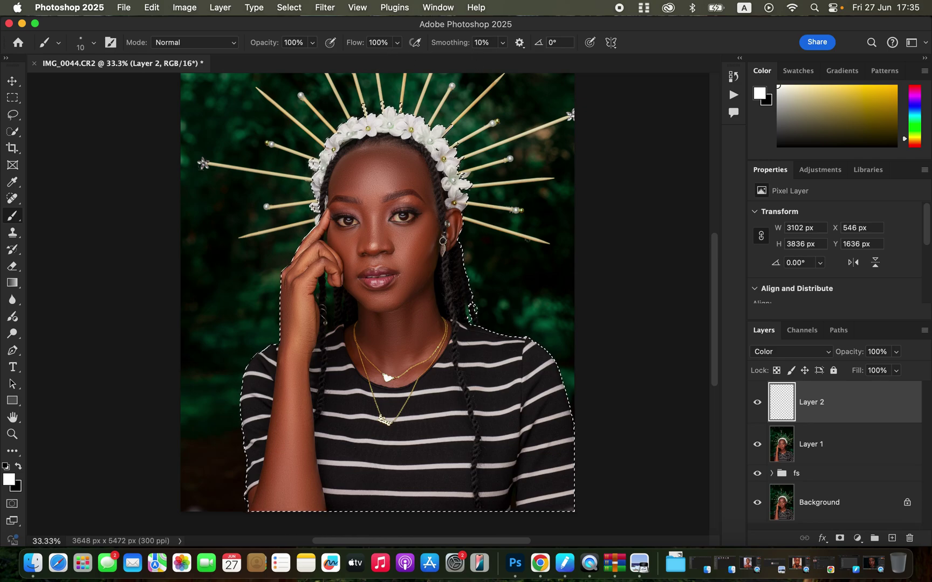
Step: Sample a reddish-brown skin tone from the woman's cheeks as the foreground color
{"action": "key", "text": "super+equal"}
{"action": "key", "text": "bracketleft"}
{"action": "key", "text": "bracketleft"}
{"action": "key", "text": "bracketleft"}
{"action": "key", "text": "bracketleft"}
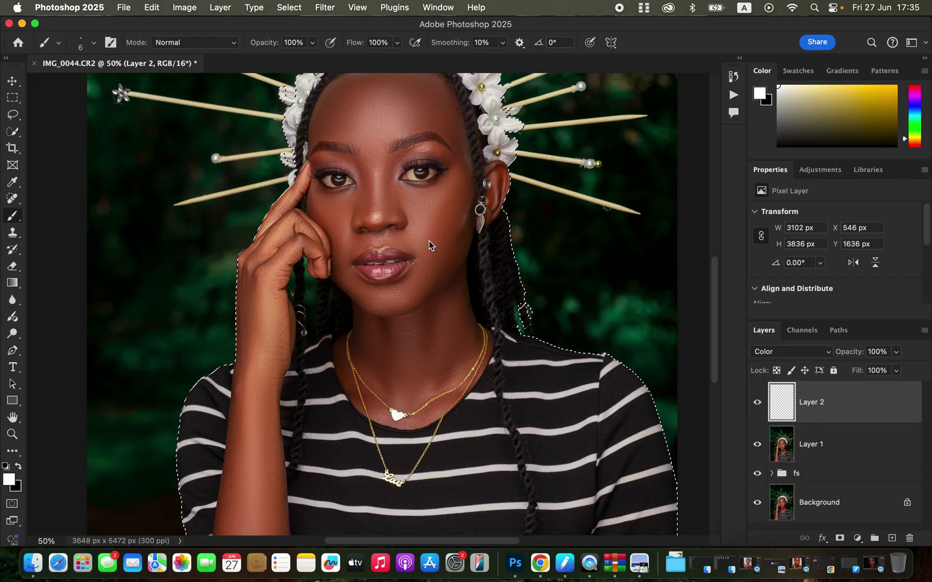
{"action": "left_click", "coordinate": [445, 218], "text": "alt"}
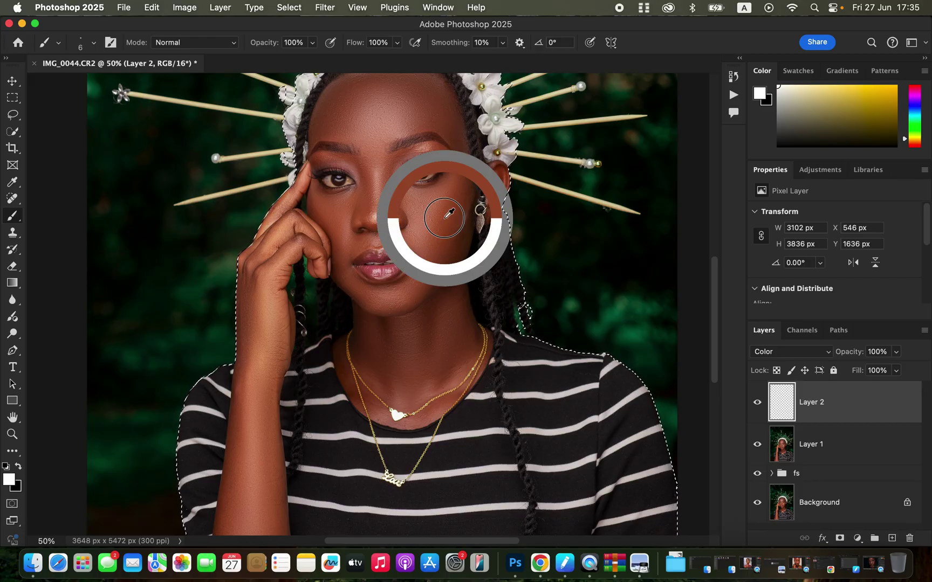
{"action": "left_click", "coordinate": [445, 221], "text": "alt"}
{"action": "left_click", "coordinate": [446, 226], "text": "alt"}
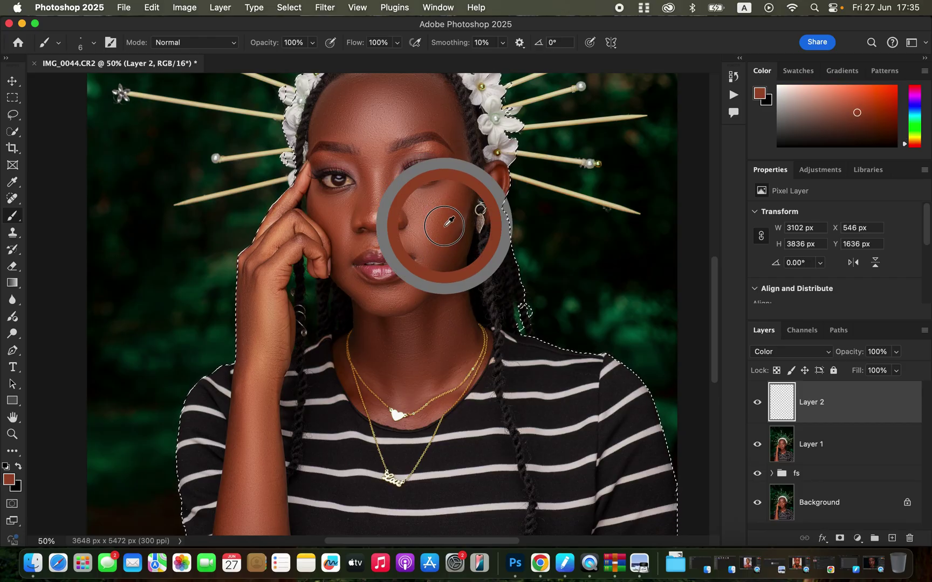
{"action": "left_click", "coordinate": [321, 204], "text": "alt"}
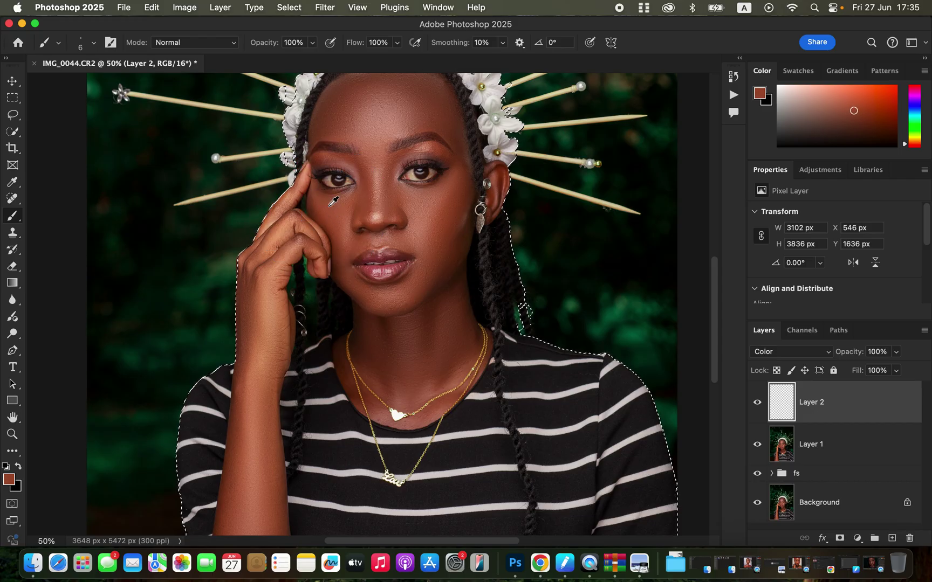
Step: Enlarge the brush to 200 px and paint the sampled skin tone over the face and neck on Layer 2
{"action": "key", "text": "bracketright"}
{"action": "key", "text": "bracketright"}
{"action": "key", "text": "bracketright"}
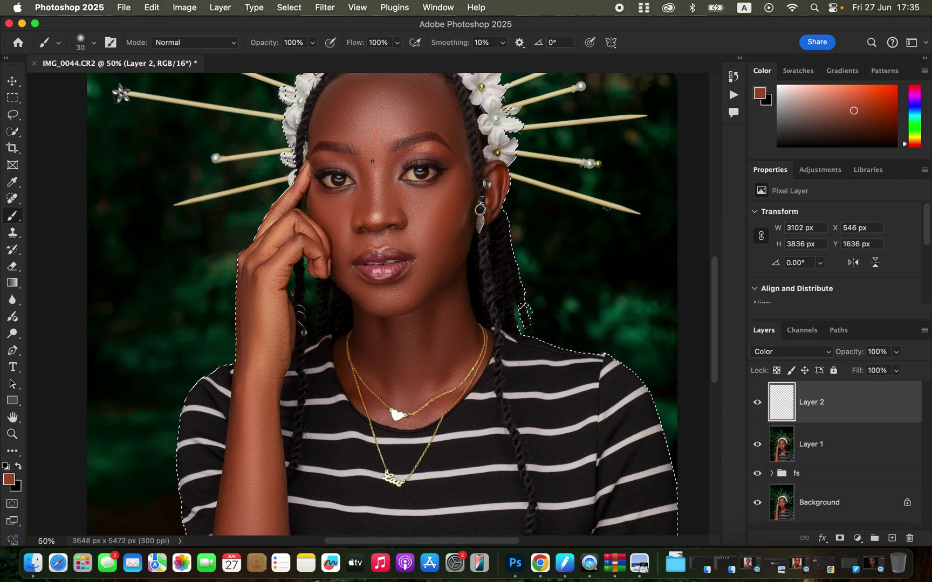
{"action": "key", "text": "bracketright"}
{"action": "key", "text": "bracketright"}
{"action": "key", "text": "bracketright"}
{"action": "key", "text": "bracketright"}
{"action": "key", "text": "bracketright"}
{"action": "key", "text": "bracketright"}
{"action": "key", "text": "bracketright"}
{"action": "key", "text": "bracketright"}
{"action": "key", "text": "bracketright"}
{"action": "key", "text": "bracketright"}
{"action": "key", "text": "bracketright"}
{"action": "key", "text": "bracketright"}
{"action": "key", "text": "bracketright"}
{"action": "key", "text": "bracketright"}
{"action": "key", "text": "bracketright"}
{"action": "key", "text": "bracketright"}
{"action": "key", "text": "bracketright"}
{"action": "key", "text": "bracketright"}
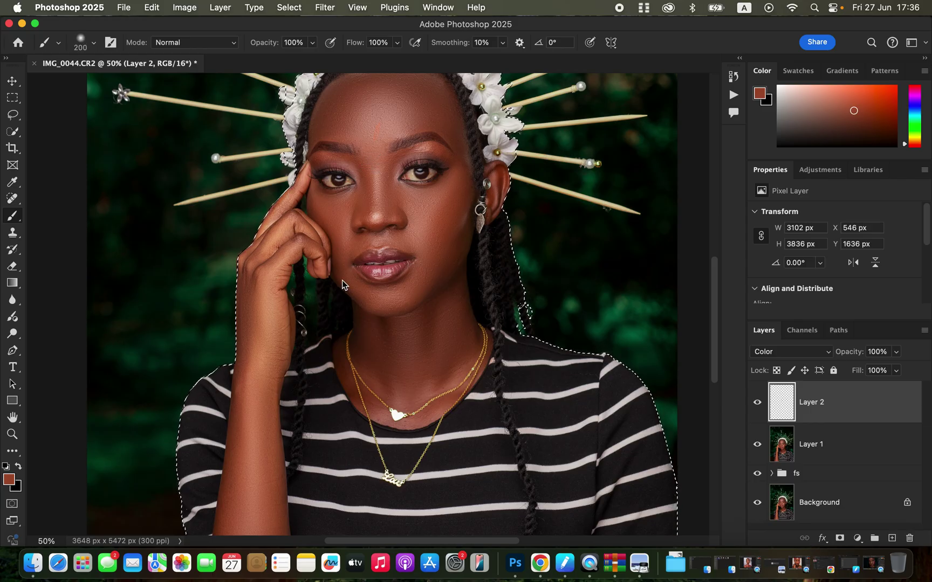
{"action": "mouse_move", "coordinate": [379, 215]}
{"action": "left_mouse_down"}
{"action": "mouse_move", "coordinate": [439, 210]}
{"action": "mouse_move", "coordinate": [424, 218]}
{"action": "mouse_move", "coordinate": [440, 237]}
{"action": "mouse_move", "coordinate": [450, 231]}
{"action": "mouse_move", "coordinate": [425, 268]}
{"action": "mouse_move", "coordinate": [431, 260]}
{"action": "mouse_move", "coordinate": [376, 225]}
{"action": "mouse_move", "coordinate": [337, 235]}
{"action": "mouse_move", "coordinate": [347, 284]}
{"action": "mouse_move", "coordinate": [376, 327]}
{"action": "mouse_move", "coordinate": [370, 350]}
{"action": "mouse_move", "coordinate": [397, 387]}
{"action": "mouse_move", "coordinate": [415, 331]}
{"action": "mouse_move", "coordinate": [425, 315]}
{"action": "mouse_move", "coordinate": [433, 324]}
{"action": "mouse_move", "coordinate": [419, 326]}
{"action": "mouse_move", "coordinate": [390, 304]}
{"action": "mouse_move", "coordinate": [447, 282]}
{"action": "mouse_move", "coordinate": [457, 231]}
{"action": "mouse_move", "coordinate": [449, 328]}
{"action": "mouse_move", "coordinate": [453, 306]}
{"action": "mouse_move", "coordinate": [458, 348]}
{"action": "mouse_move", "coordinate": [408, 387]}
{"action": "mouse_move", "coordinate": [392, 379]}
{"action": "mouse_move", "coordinate": [400, 394]}
{"action": "mouse_move", "coordinate": [382, 371]}
{"action": "mouse_move", "coordinate": [424, 364]}
{"action": "mouse_move", "coordinate": [426, 353]}
{"action": "mouse_move", "coordinate": [393, 334]}
{"action": "mouse_move", "coordinate": [285, 226]}
{"action": "mouse_move", "coordinate": [255, 272]}
{"action": "mouse_move", "coordinate": [252, 328]}
{"action": "mouse_move", "coordinate": [271, 274]}
{"action": "mouse_move", "coordinate": [297, 237]}
{"action": "mouse_move", "coordinate": [309, 243]}
{"action": "mouse_move", "coordinate": [282, 226]}
{"action": "mouse_move", "coordinate": [300, 191]}
{"action": "mouse_move", "coordinate": [275, 230]}
{"action": "mouse_move", "coordinate": [319, 229]}
{"action": "mouse_move", "coordinate": [320, 199]}
{"action": "mouse_move", "coordinate": [339, 240]}
{"action": "mouse_move", "coordinate": [366, 227]}
{"action": "mouse_move", "coordinate": [367, 113]}
{"action": "mouse_move", "coordinate": [337, 113]}
{"action": "mouse_move", "coordinate": [370, 121]}
{"action": "mouse_move", "coordinate": [381, 101]}
{"action": "mouse_move", "coordinate": [383, 126]}
{"action": "left_mouse_up"}
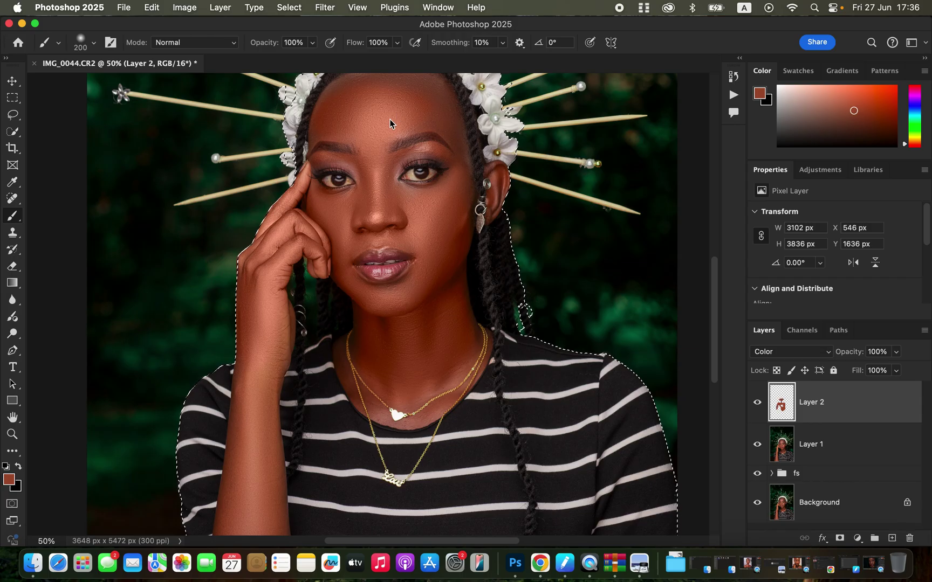
Step: Reduce the brush to 150 px and paint the skin tone over the rest of the forehead, hand and forearm
{"action": "key", "text": "super+minus"}
{"action": "key", "text": "bracketleft"}
{"action": "key", "text": "bracketleft"}
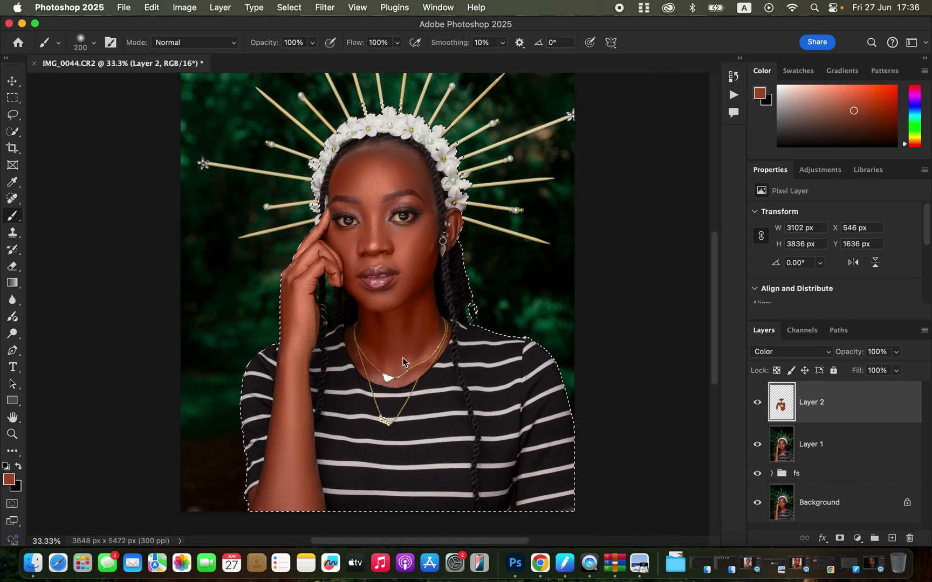
{"action": "mouse_move", "coordinate": [409, 176]}
{"action": "left_mouse_down"}
{"action": "mouse_move", "coordinate": [429, 201]}
{"action": "mouse_move", "coordinate": [407, 162]}
{"action": "mouse_move", "coordinate": [364, 152]}
{"action": "mouse_move", "coordinate": [345, 164]}
{"action": "mouse_move", "coordinate": [376, 150]}
{"action": "mouse_move", "coordinate": [413, 161]}
{"action": "mouse_move", "coordinate": [383, 149]}
{"action": "mouse_move", "coordinate": [336, 189]}
{"action": "mouse_move", "coordinate": [351, 182]}
{"action": "mouse_move", "coordinate": [370, 200]}
{"action": "mouse_move", "coordinate": [372, 230]}
{"action": "mouse_move", "coordinate": [408, 238]}
{"action": "mouse_move", "coordinate": [424, 233]}
{"action": "mouse_move", "coordinate": [431, 206]}
{"action": "mouse_move", "coordinate": [411, 156]}
{"action": "mouse_move", "coordinate": [432, 221]}
{"action": "mouse_move", "coordinate": [410, 289]}
{"action": "mouse_move", "coordinate": [362, 294]}
{"action": "mouse_move", "coordinate": [288, 428]}
{"action": "mouse_move", "coordinate": [300, 270]}
{"action": "mouse_move", "coordinate": [302, 488]}
{"action": "mouse_move", "coordinate": [279, 504]}
{"action": "mouse_move", "coordinate": [266, 487]}
{"action": "mouse_move", "coordinate": [257, 502]}
{"action": "mouse_move", "coordinate": [268, 506]}
{"action": "mouse_move", "coordinate": [305, 488]}
{"action": "left_mouse_up"}
{"action": "mouse_move", "coordinate": [303, 438]}
{"action": "left_mouse_down"}
{"action": "mouse_move", "coordinate": [309, 459]}
{"action": "mouse_move", "coordinate": [307, 322]}
{"action": "left_mouse_up"}
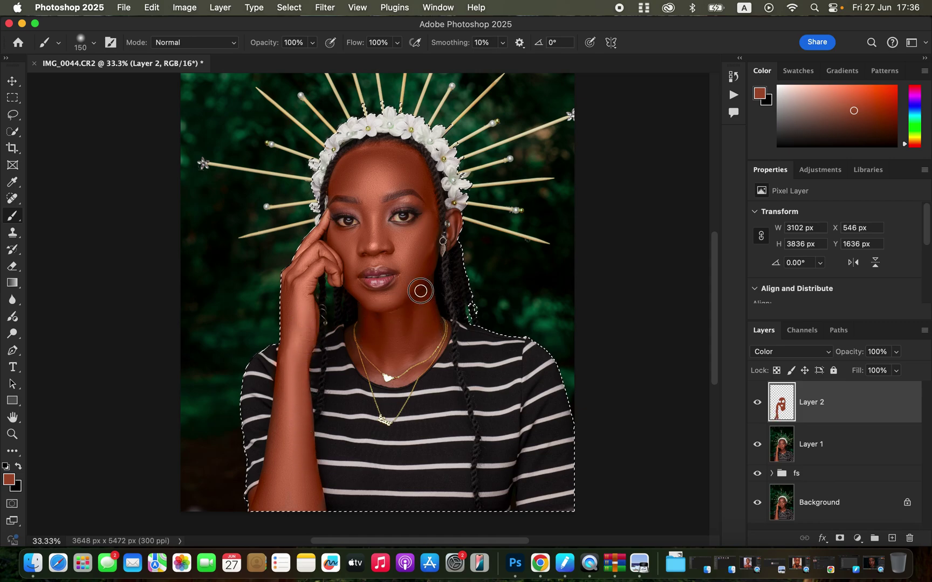
Step: Paint the remaining skin around the ear and neckline with the brush reduced to 70 px, and deselect the subject
{"action": "key", "text": "super+equal"}
{"action": "key", "text": "bracketleft"}
{"action": "key", "text": "bracketleft"}
{"action": "key", "text": "bracketleft"}
{"action": "key", "text": "bracketleft"}
{"action": "key", "text": "bracketleft"}
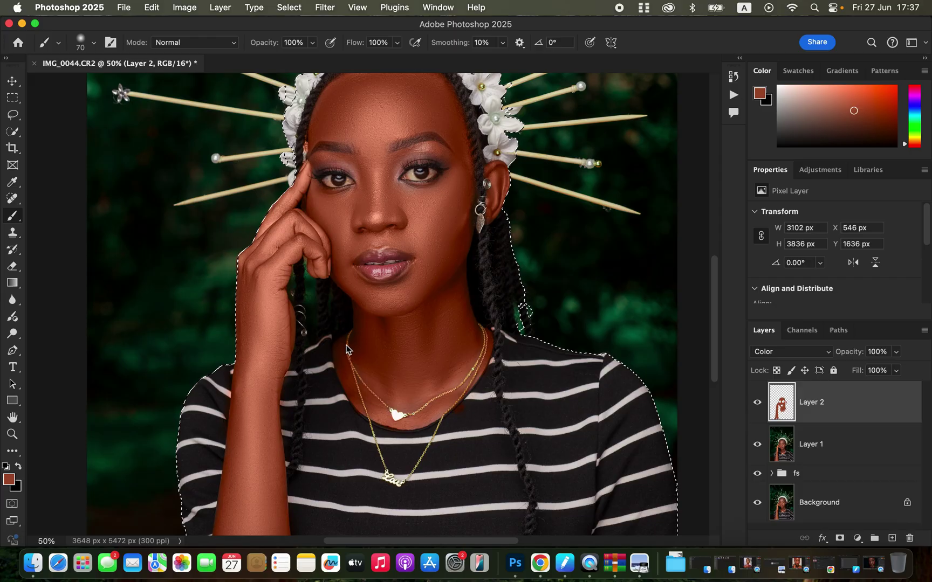
{"action": "key", "text": "super+d"}
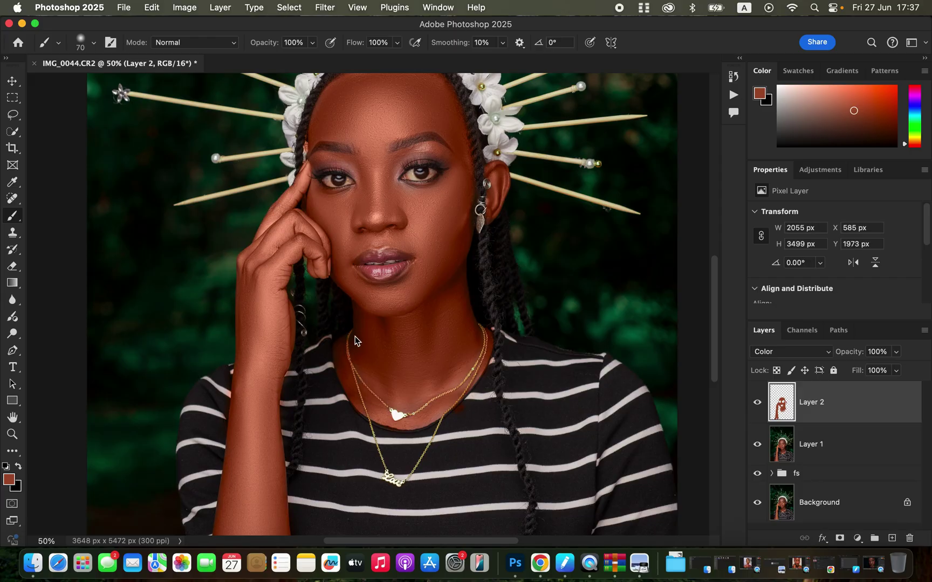
Step: Erase the skin-tone overspill on Layer 2 with a 20 px Eraser and return to the Brush tool
{"action": "left_click", "coordinate": [14, 266]}
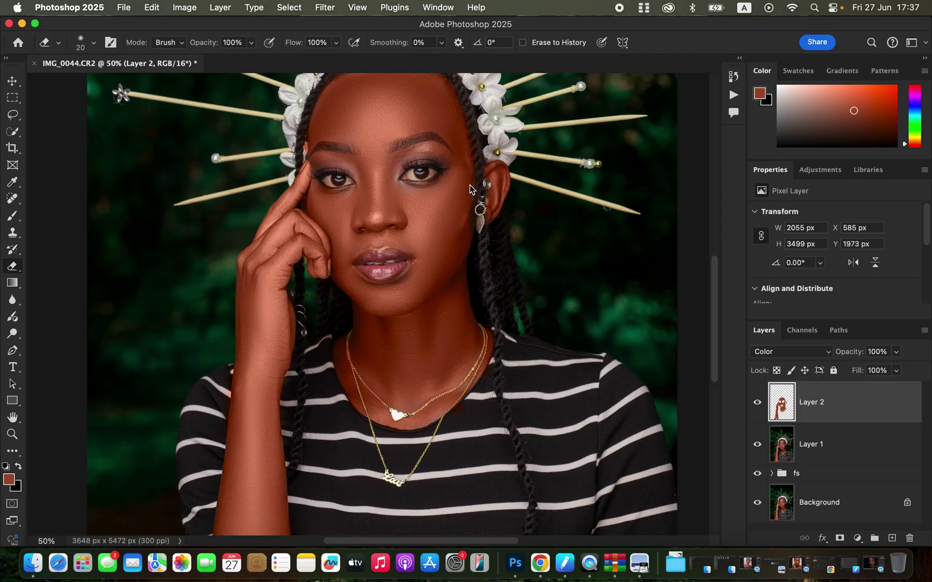
{"action": "scroll", "coordinate": [488, 213], "scroll_direction": "up", "scroll_amount": 3}
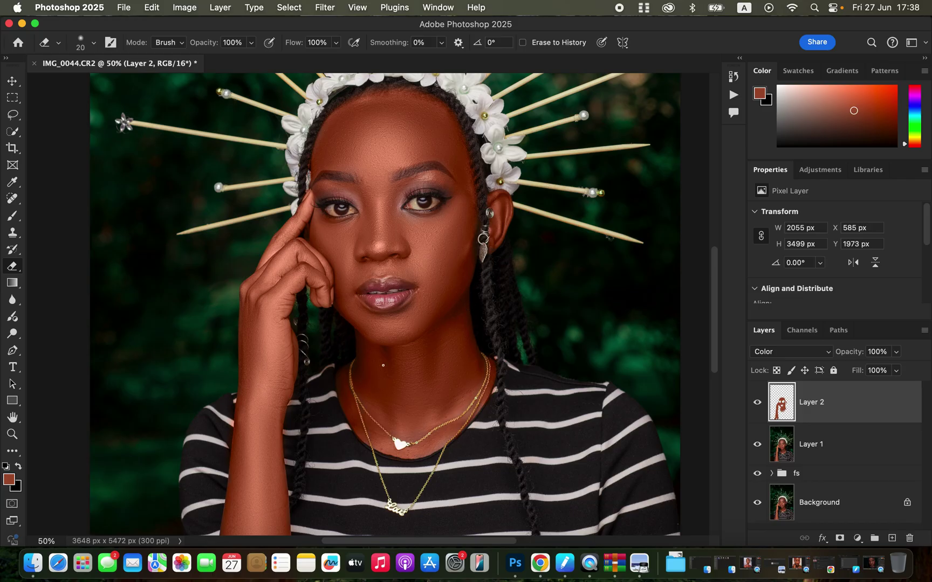
{"action": "key", "text": "super+minus"}
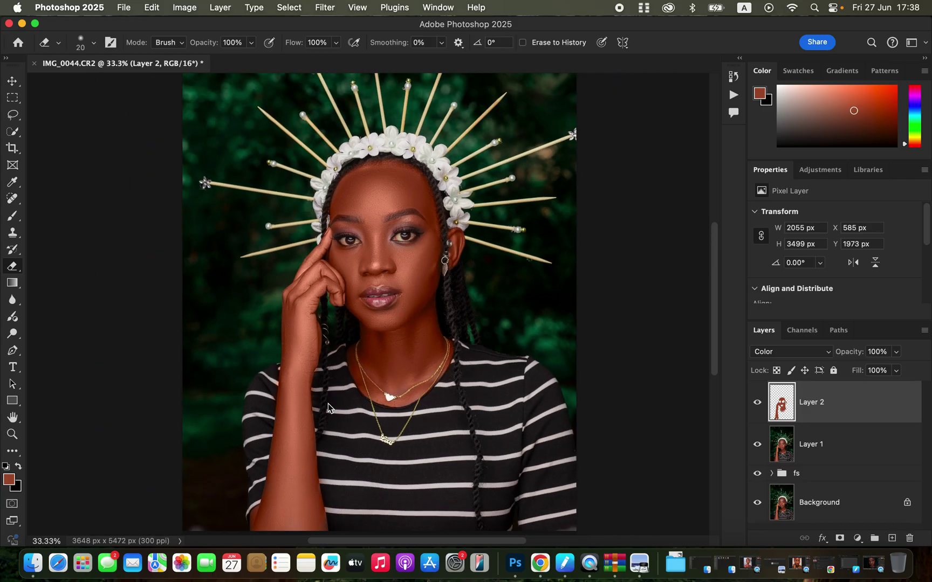
{"action": "key", "text": "b"}
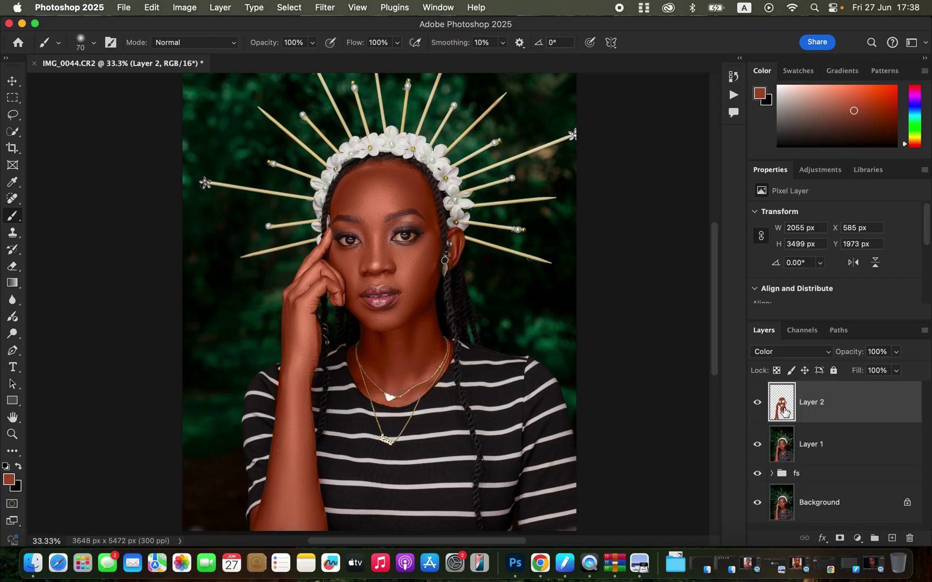
Step: Lower the opacity of the skin-tone Layer 2 to 68%
{"action": "left_click", "coordinate": [857, 538]}
{"action": "left_click", "coordinate": [715, 337]}
{"action": "left_click", "coordinate": [896, 353]}
{"action": "left_click_drag", "start_coordinate": [882, 370], "coordinate": [878, 370]}
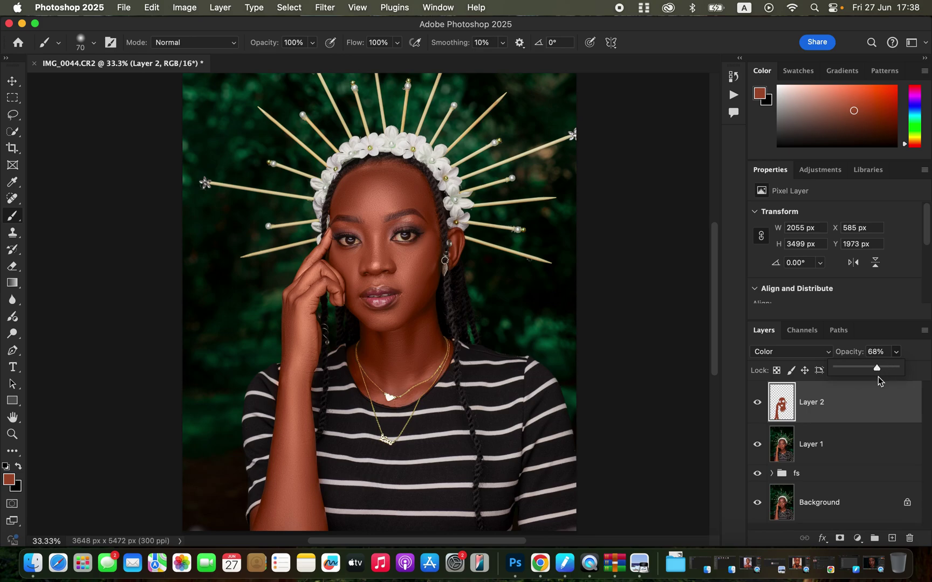
Step: Add a Hue/Saturation adjustment layer above Layer 2 and set the lightness of the Reds to -12
{"action": "left_click", "coordinate": [857, 538]}
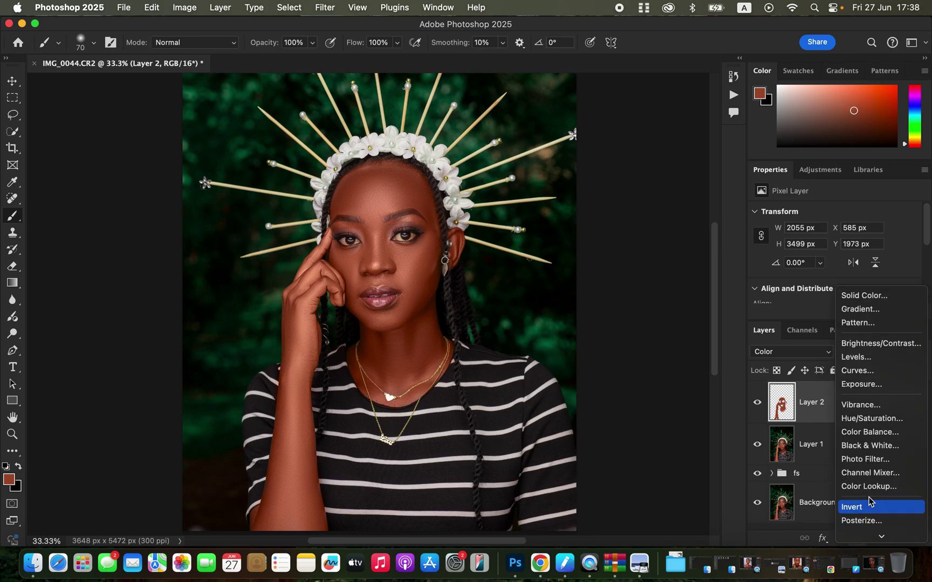
{"action": "left_click", "coordinate": [882, 420]}
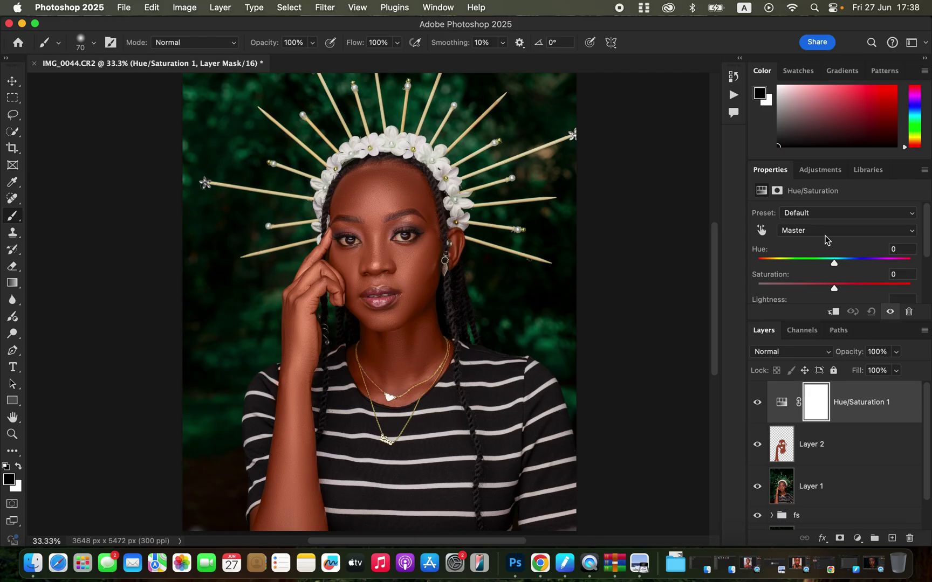
{"action": "left_click", "coordinate": [826, 230]}
{"action": "left_click", "coordinate": [824, 245]}
{"action": "left_click_drag", "start_coordinate": [834, 261], "coordinate": [836, 264]}
{"action": "left_click_drag", "start_coordinate": [836, 262], "coordinate": [836, 265]}
{"action": "left_click_drag", "start_coordinate": [926, 250], "coordinate": [926, 271]}
{"action": "left_click_drag", "start_coordinate": [835, 275], "coordinate": [825, 276]}
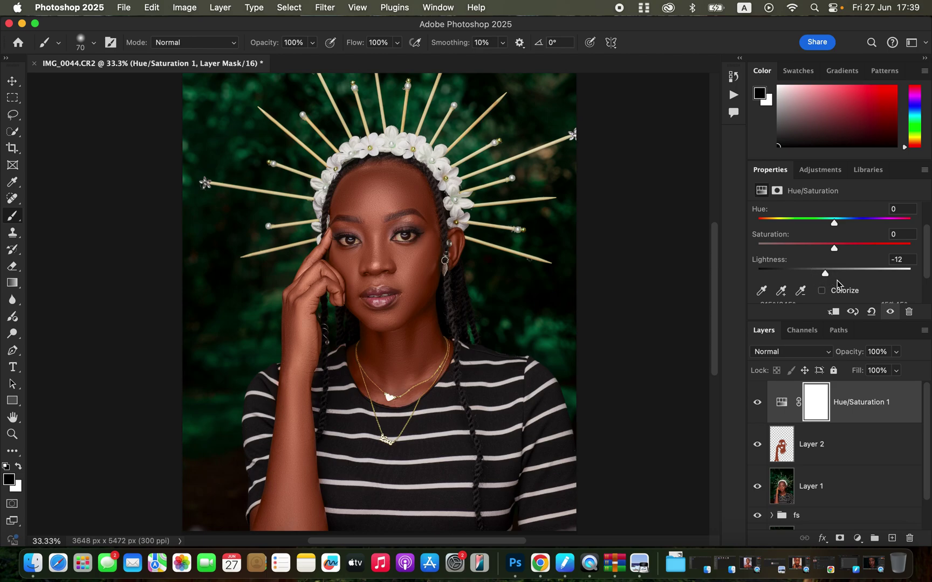
Step: Add a Black & White adjustment layer in Multiply mode at 7% opacity and compare the image with and without it
{"action": "left_click", "coordinate": [857, 538]}
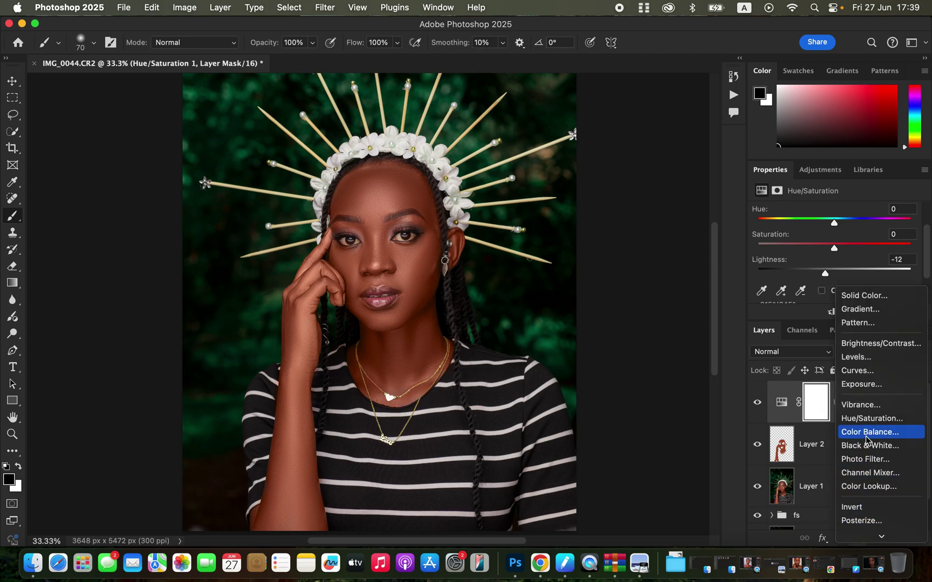
{"action": "left_click", "coordinate": [870, 445]}
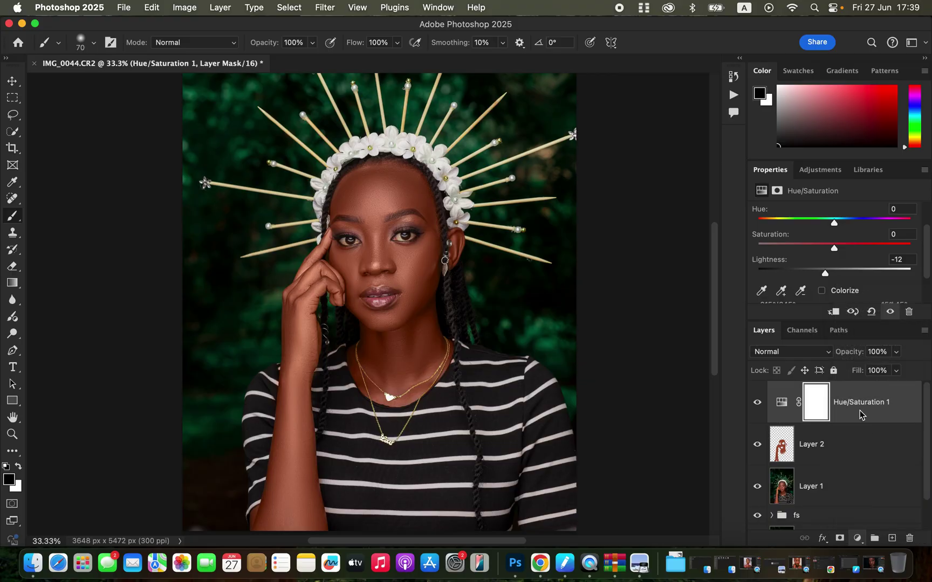
{"action": "left_click", "coordinate": [813, 357]}
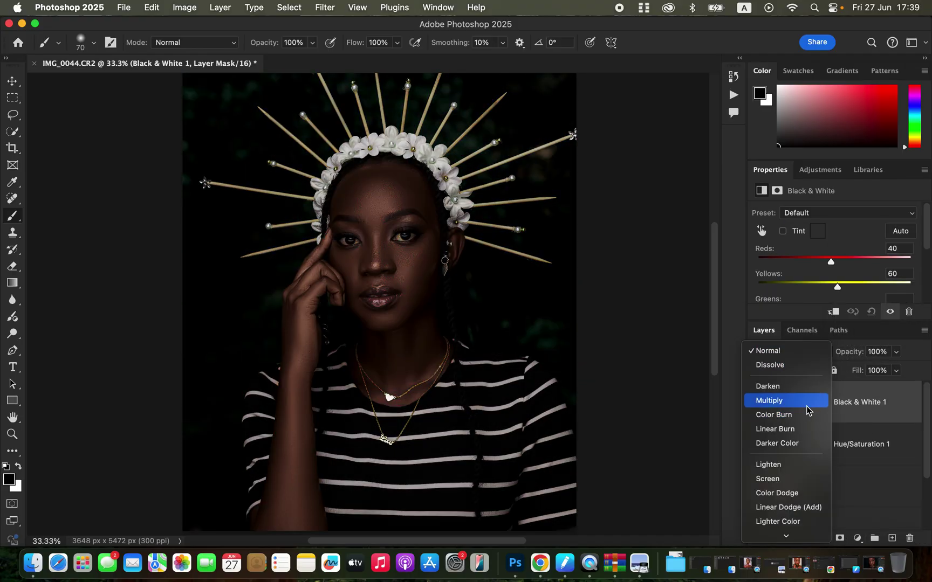
{"action": "left_click", "coordinate": [806, 401]}
{"action": "left_click_drag", "start_coordinate": [899, 357], "coordinate": [843, 372]}
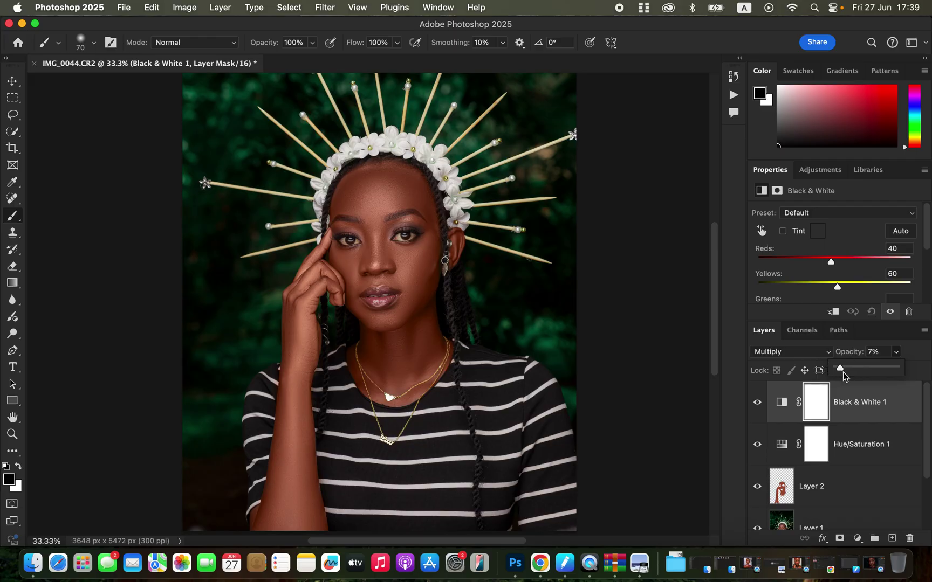
{"action": "left_click", "coordinate": [757, 403]}
{"action": "left_click", "coordinate": [757, 406]}
Step: Add a Selective Color adjustment layer and set Cyan to +10% for the Blacks
{"action": "left_click", "coordinate": [857, 539]}
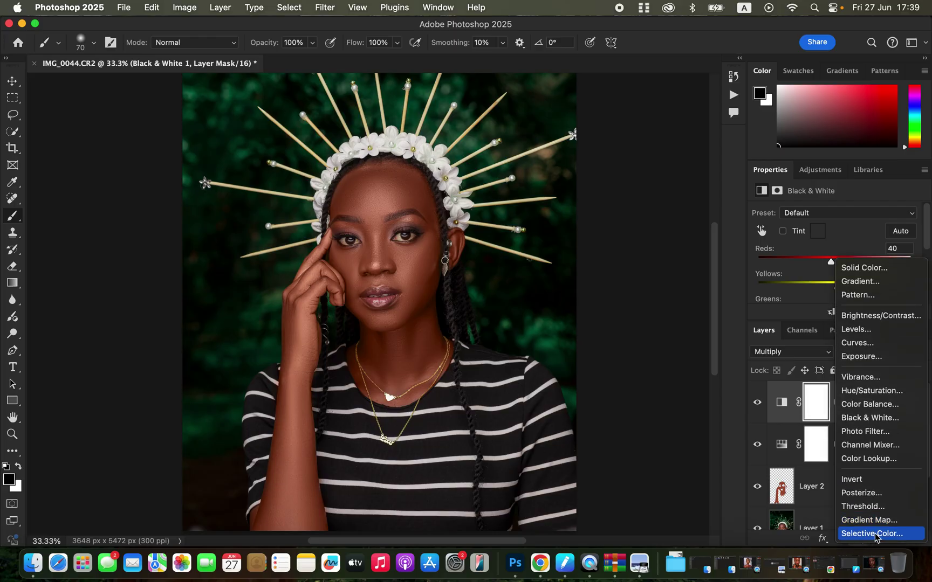
{"action": "left_click", "coordinate": [871, 533]}
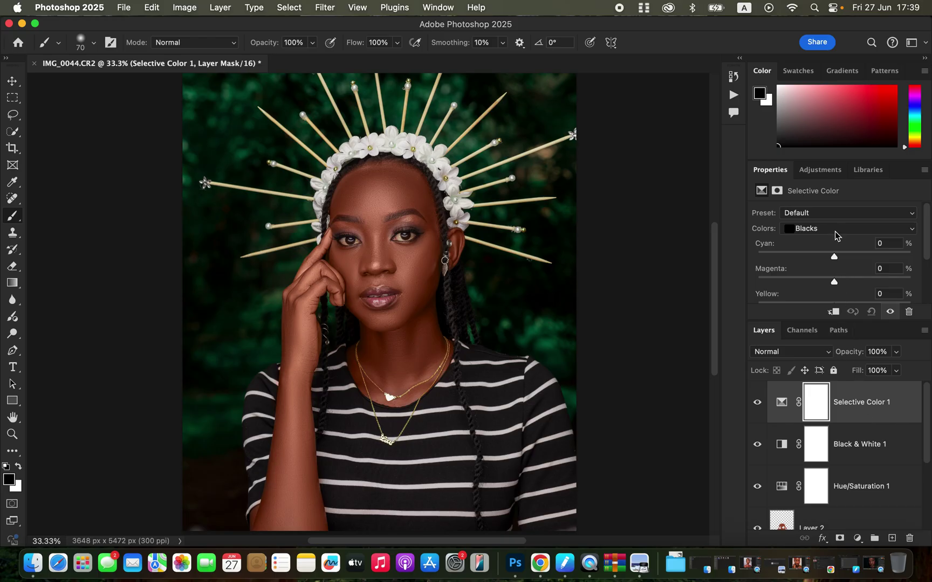
{"action": "left_click", "coordinate": [834, 231]}
{"action": "left_click", "coordinate": [834, 226]}
{"action": "left_click_drag", "start_coordinate": [834, 257], "coordinate": [843, 259]}
Step: Adjust the Greens in the Selective Color layer to Cyan -63%, Magenta +14% and Yellow -17%
{"action": "left_click", "coordinate": [876, 233]}
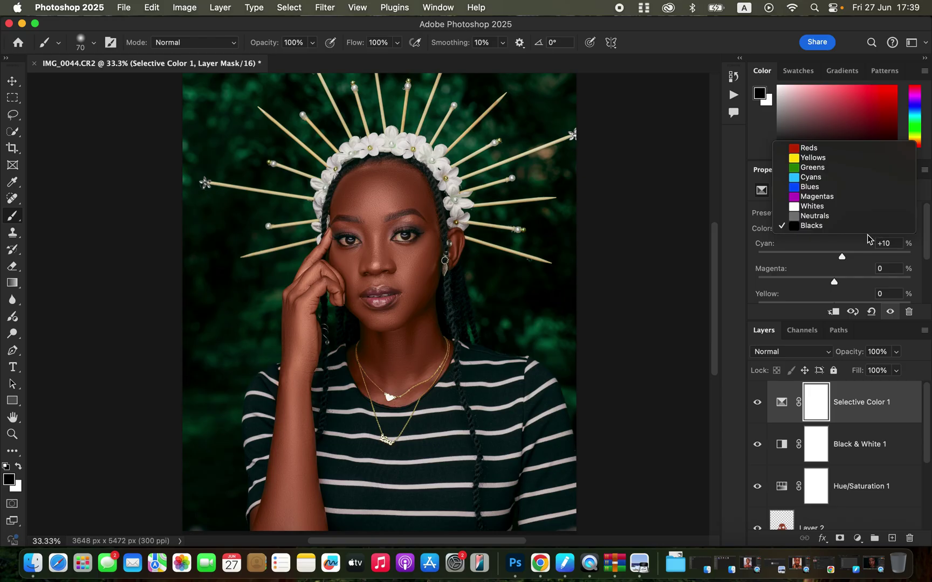
{"action": "left_click", "coordinate": [857, 169]}
{"action": "left_click_drag", "start_coordinate": [853, 282], "coordinate": [786, 253]}
{"action": "scroll", "coordinate": [914, 248], "scroll_direction": "down", "scroll_amount": 3}
{"action": "mouse_move", "coordinate": [836, 277]}
{"action": "left_mouse_down"}
{"action": "mouse_move", "coordinate": [889, 278]}
{"action": "mouse_move", "coordinate": [796, 273]}
{"action": "mouse_move", "coordinate": [827, 271]}
{"action": "left_mouse_up"}
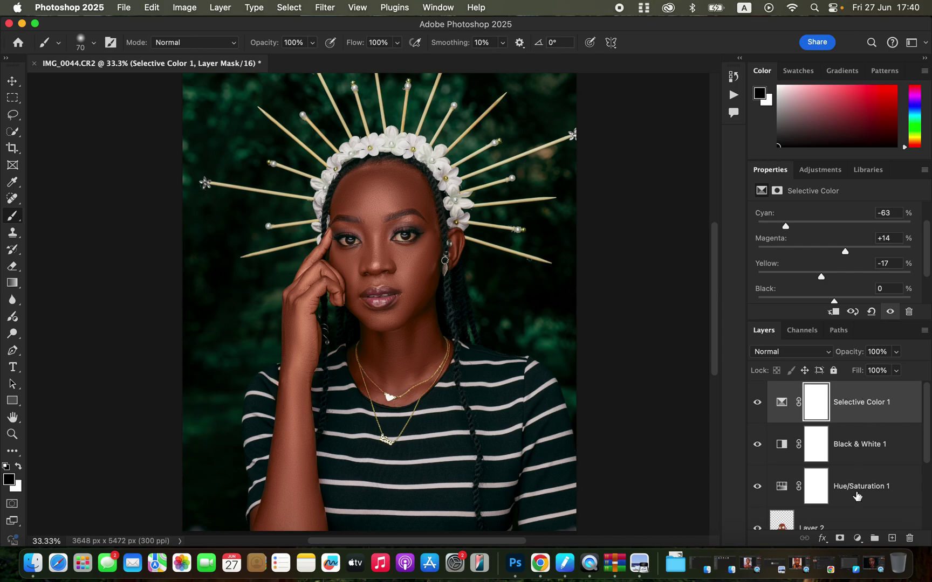
Step: Add a second Hue/Saturation adjustment layer with saturation at -78 and invert its mask to black
{"action": "left_click", "coordinate": [856, 538]}
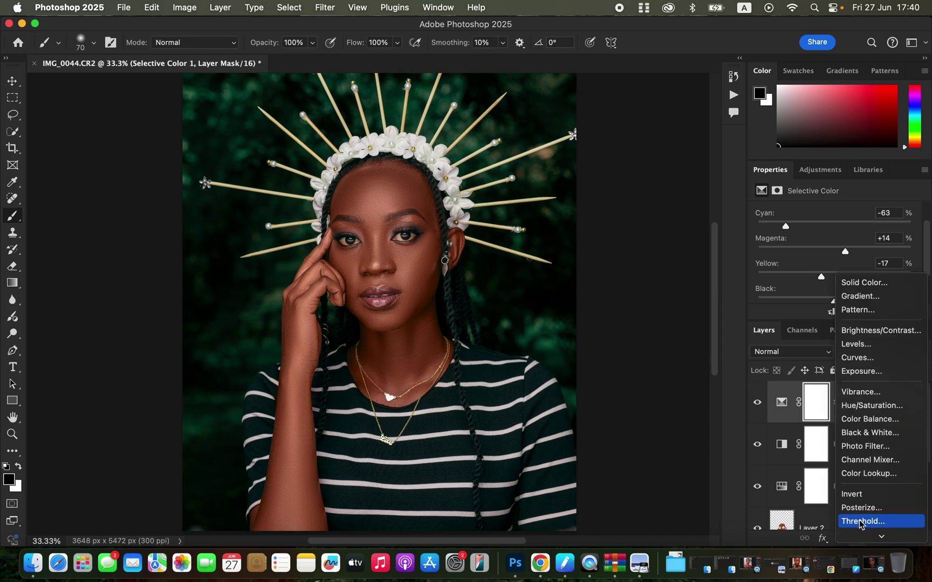
{"action": "left_click", "coordinate": [876, 412]}
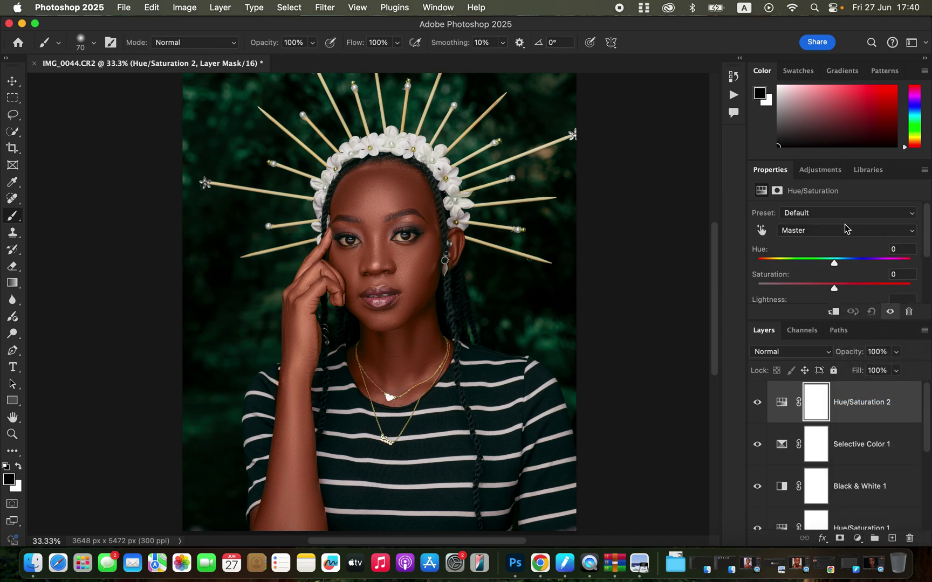
{"action": "left_click_drag", "start_coordinate": [929, 239], "coordinate": [928, 259]}
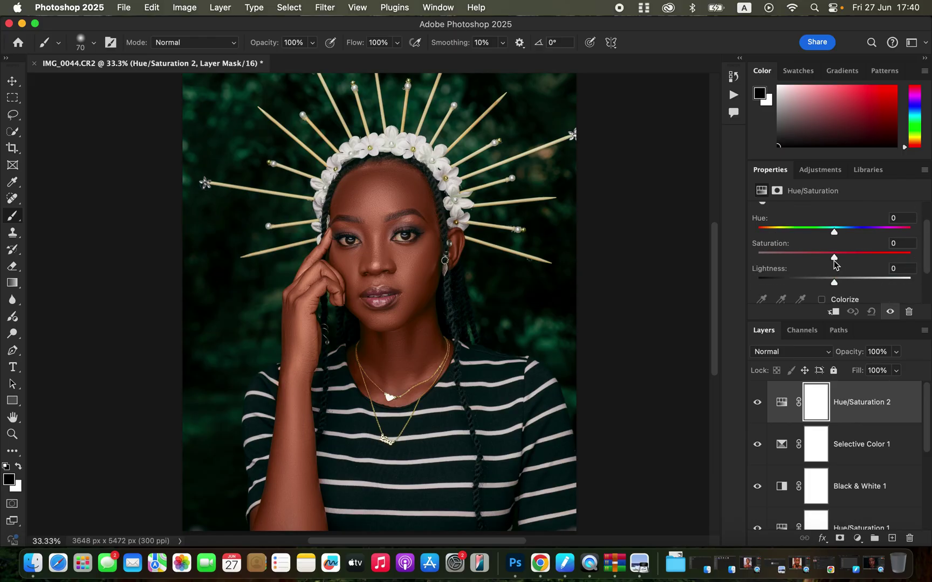
{"action": "left_click_drag", "start_coordinate": [828, 257], "coordinate": [776, 253]}
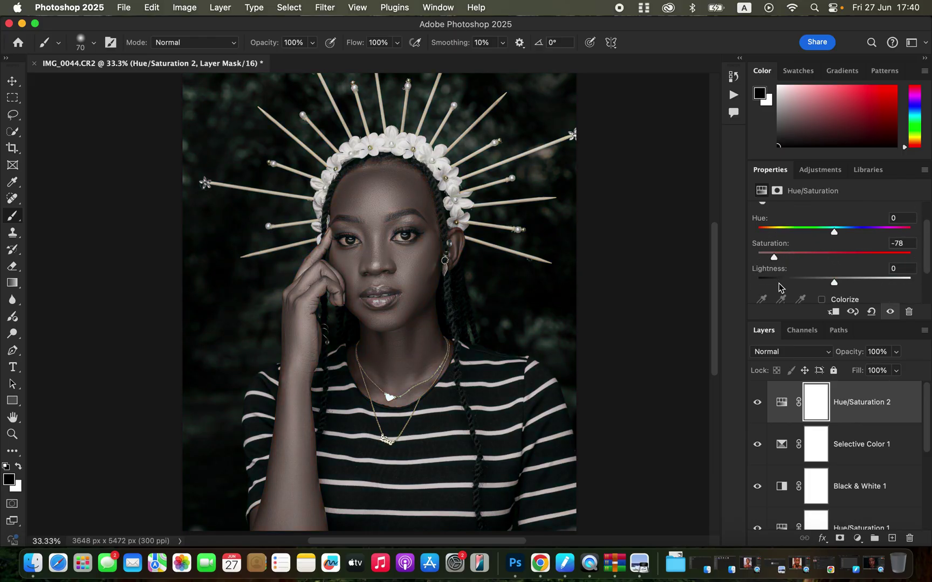
{"action": "key", "text": "super+i"}
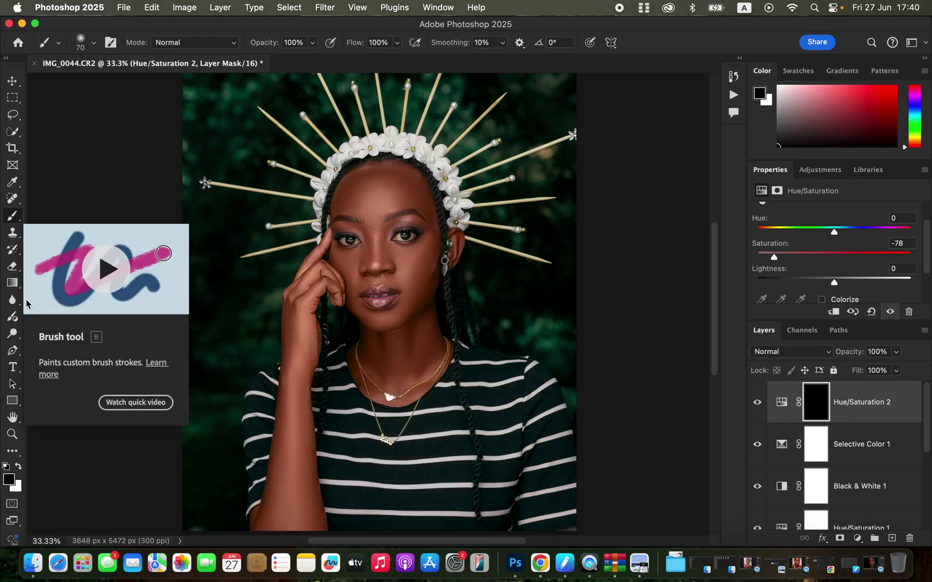
Step: Paint both eyes in white on the Hue/Saturation 2 mask with a 40 px brush to desaturate them
{"action": "key", "text": "x"}
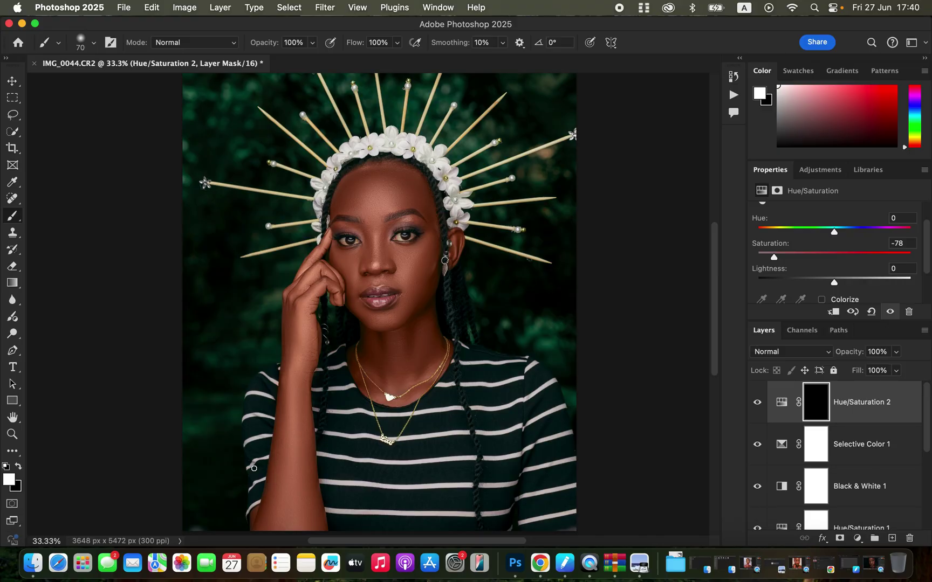
{"action": "key", "text": "super+equal"}
{"action": "key", "text": "super+equal"}
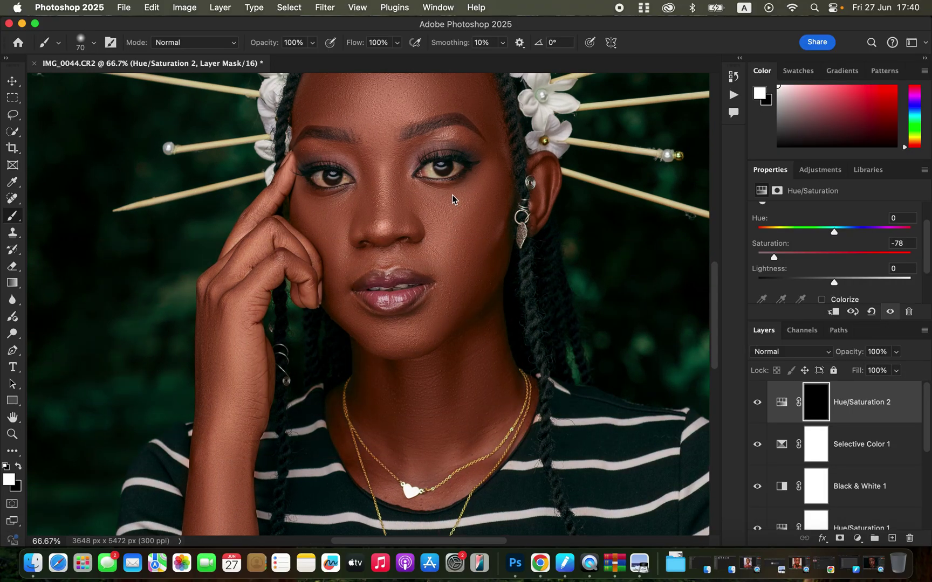
{"action": "key", "text": "bracketleft"}
{"action": "key", "text": "bracketleft"}
{"action": "left_click_drag", "start_coordinate": [456, 168], "coordinate": [427, 169]}
{"action": "mouse_move", "coordinate": [344, 178]}
{"action": "left_mouse_down"}
{"action": "mouse_move", "coordinate": [315, 177]}
{"action": "mouse_move", "coordinate": [330, 182]}
{"action": "left_mouse_up"}
{"action": "key", "text": "super+minus"}
{"action": "key", "text": "super+minus"}
{"action": "key", "text": "super+minus"}
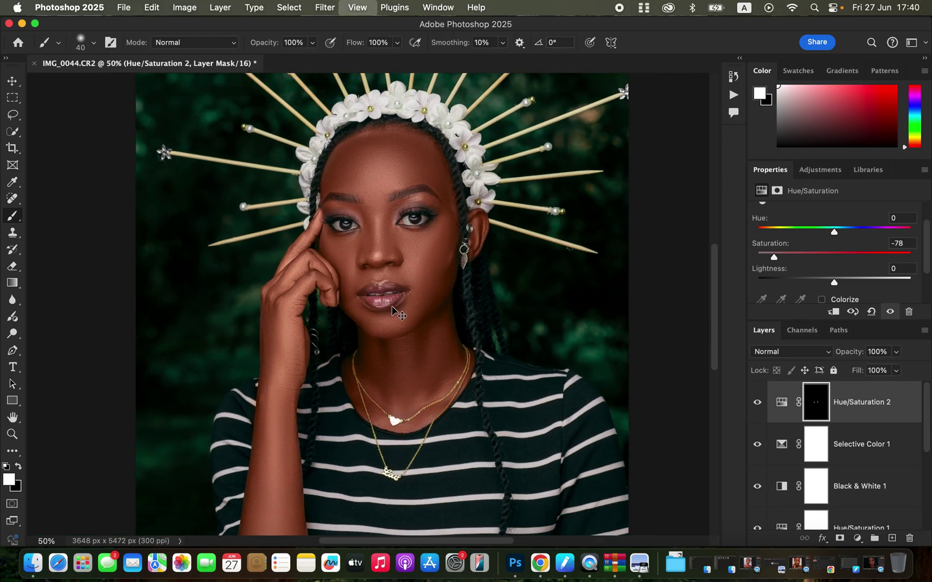
{"action": "key", "text": "super+equal"}
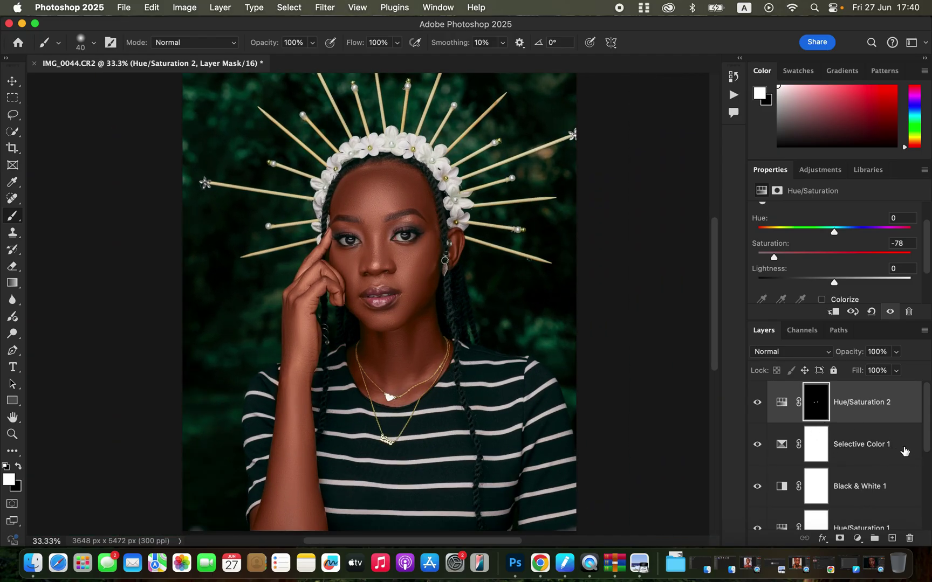
Step: Add a Levels adjustment layer with black input 2 and white input 248, and compare the image with and without it
{"action": "left_click", "coordinate": [857, 538]}
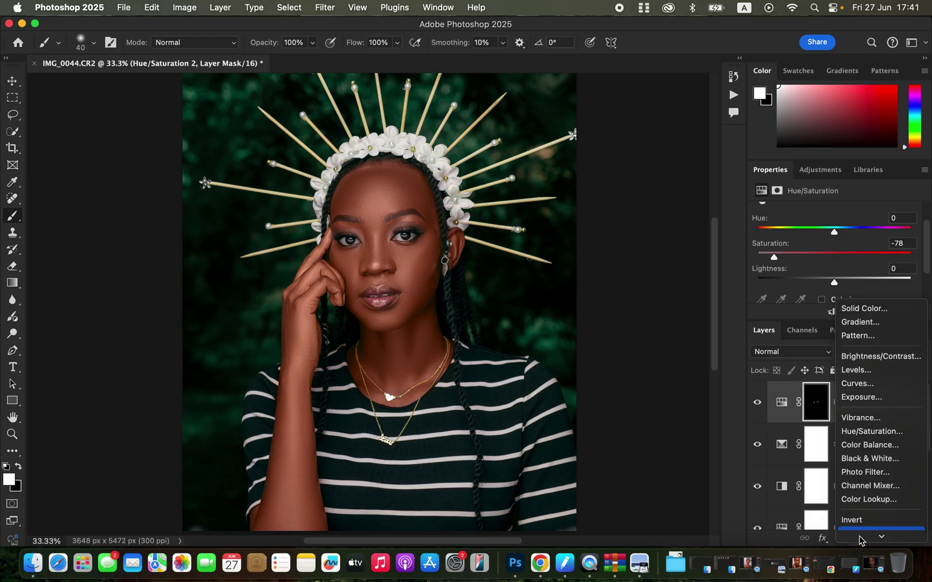
{"action": "left_click", "coordinate": [874, 358]}
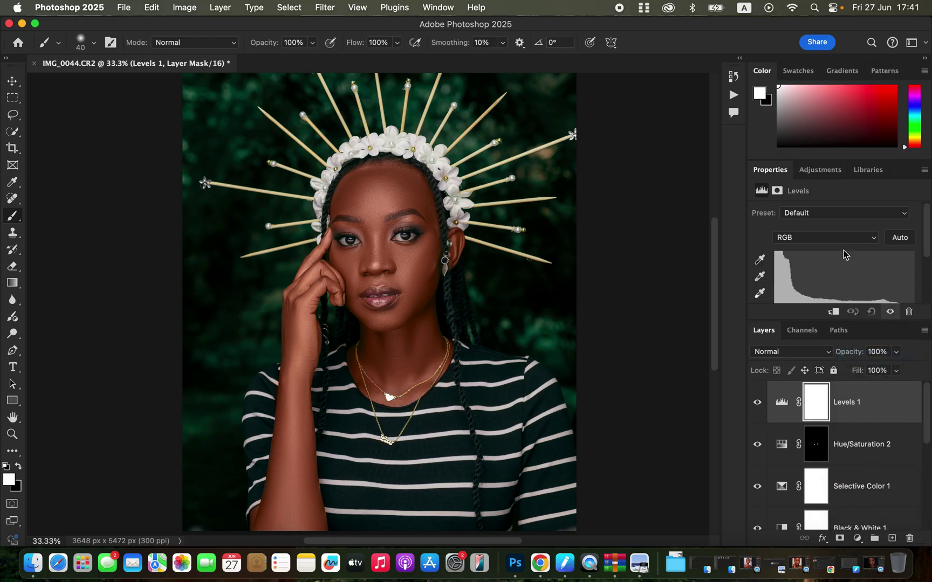
{"action": "left_click_drag", "start_coordinate": [929, 249], "coordinate": [927, 268]}
{"action": "left_click_drag", "start_coordinate": [774, 274], "coordinate": [775, 274]}
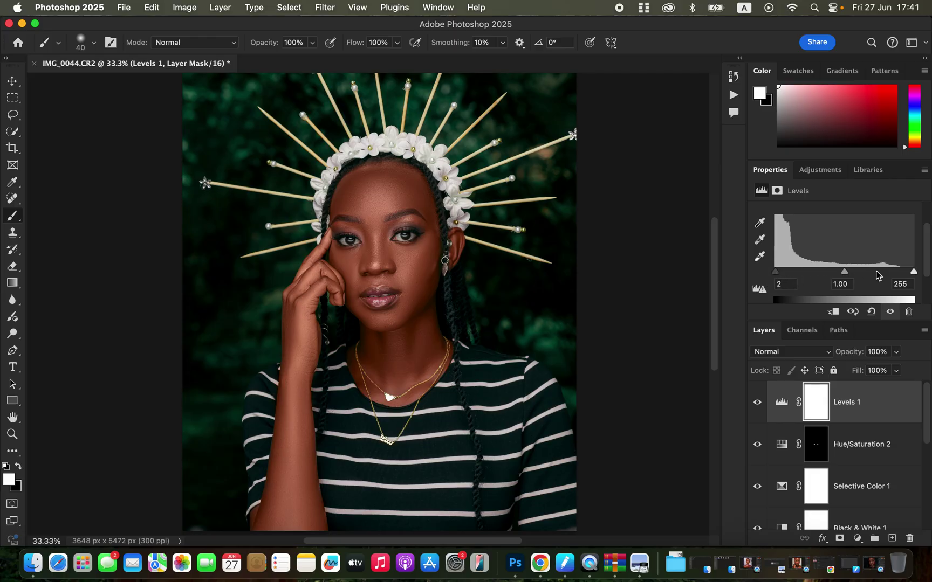
{"action": "left_click_drag", "start_coordinate": [913, 272], "coordinate": [910, 274]}
{"action": "left_click", "coordinate": [757, 403]}
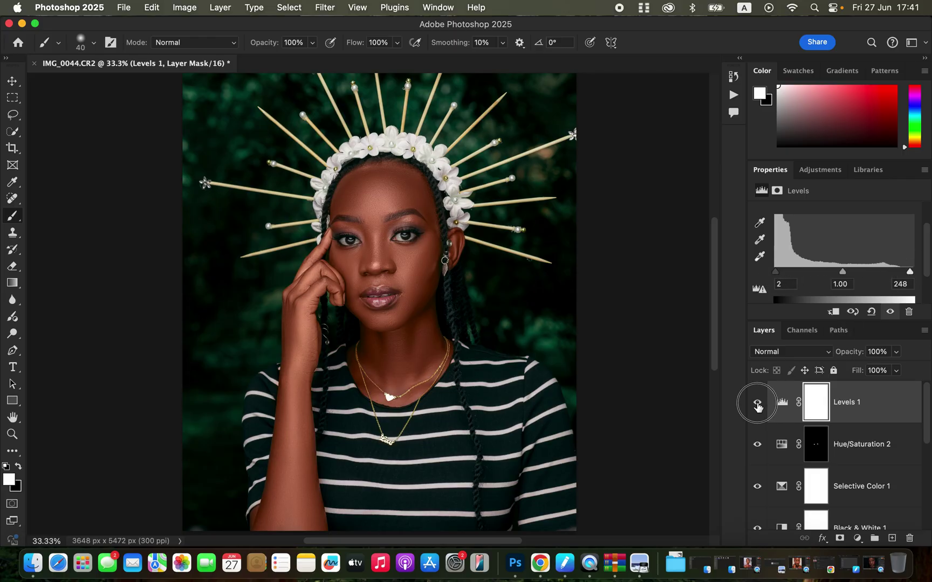
{"action": "left_click", "coordinate": [757, 403]}
Step: Add a third Hue/Saturation adjustment layer above Levels 1 and slightly lower the lightness of the Reds
{"action": "left_click", "coordinate": [857, 538]}
{"action": "mouse_move", "coordinate": [861, 541]}
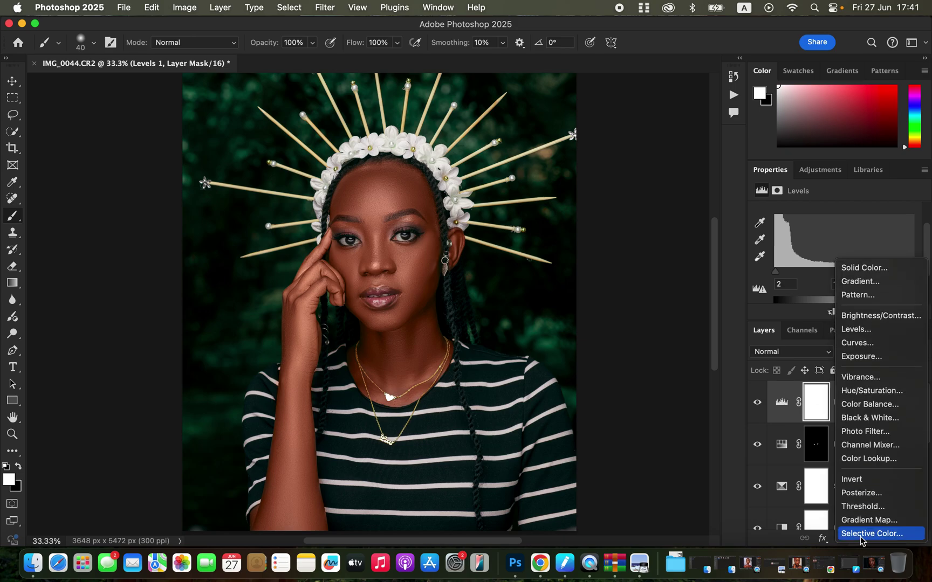
{"action": "left_click", "coordinate": [883, 392]}
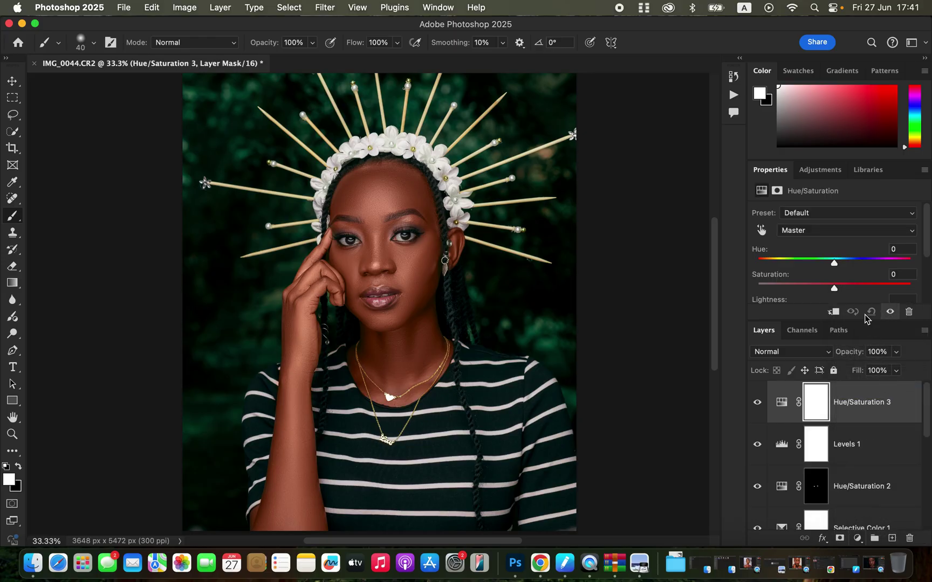
{"action": "left_click", "coordinate": [829, 232]}
{"action": "left_click", "coordinate": [827, 245]}
{"action": "scroll", "coordinate": [827, 269], "scroll_direction": "down", "scroll_amount": 2}
{"action": "left_click", "coordinate": [825, 285]}
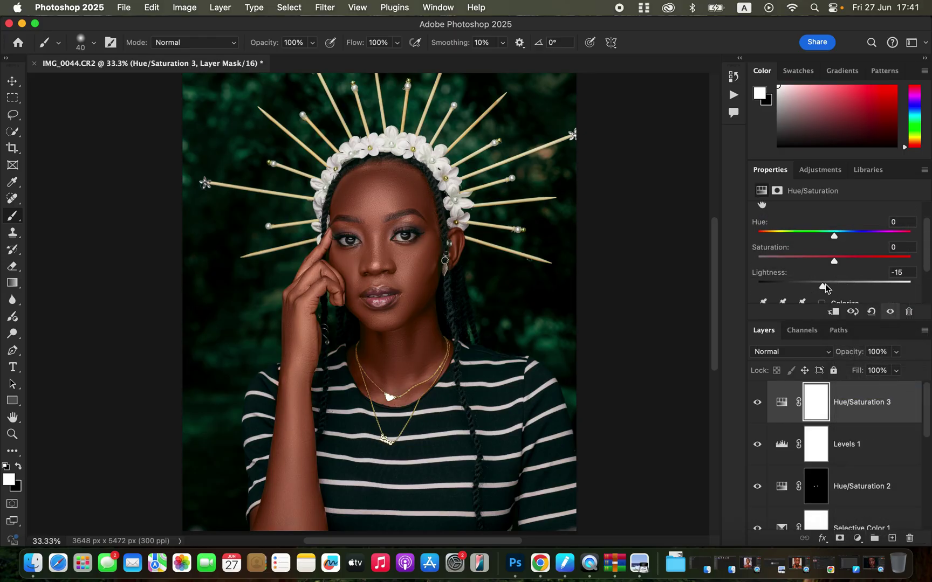
{"action": "left_click_drag", "start_coordinate": [827, 284], "coordinate": [830, 289]}
{"action": "left_click", "coordinate": [831, 286]}
Step: Add a Color Balance adjustment layer and set the midtones' Magenta-Green balance to +1
{"action": "left_click", "coordinate": [857, 538]}
{"action": "left_click", "coordinate": [870, 432]}
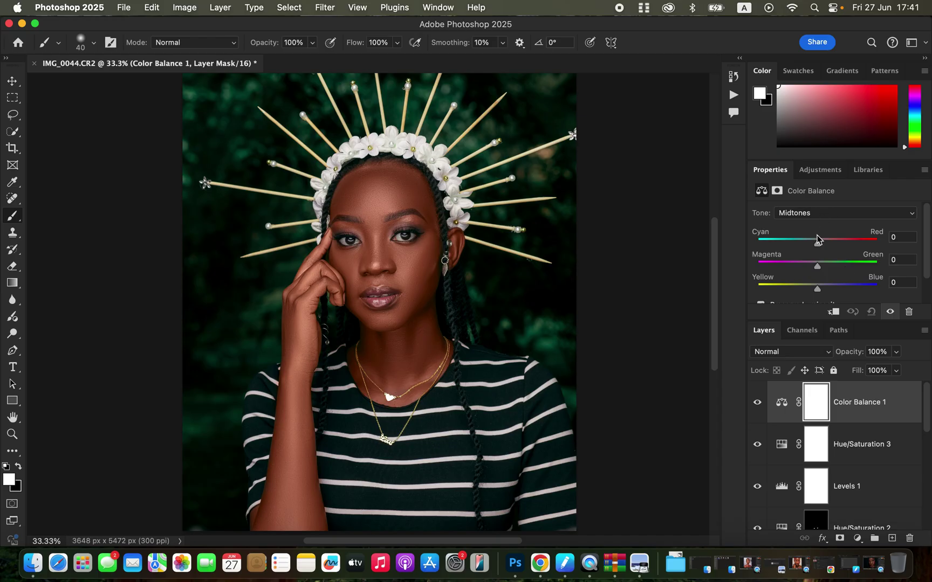
{"action": "left_click", "coordinate": [821, 213]}
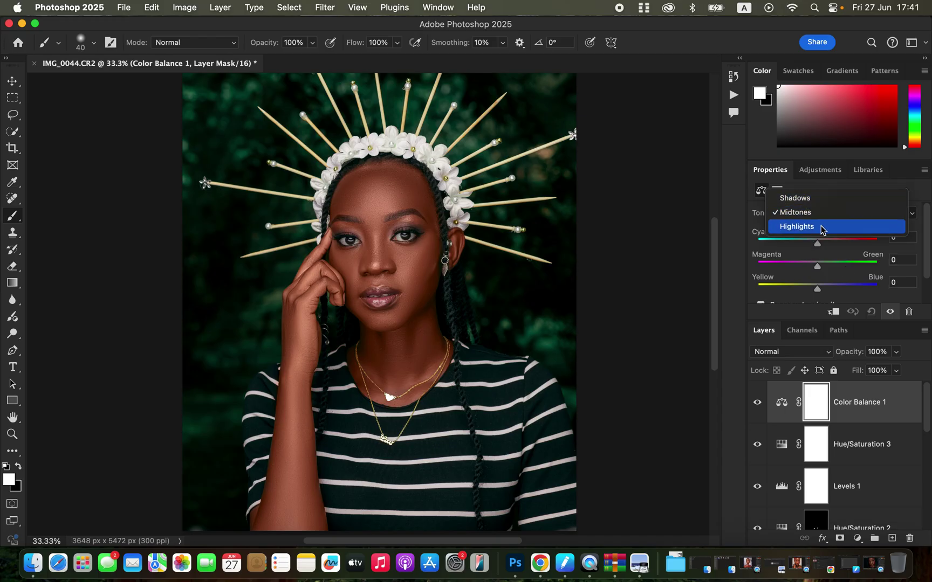
{"action": "left_click", "coordinate": [820, 216]}
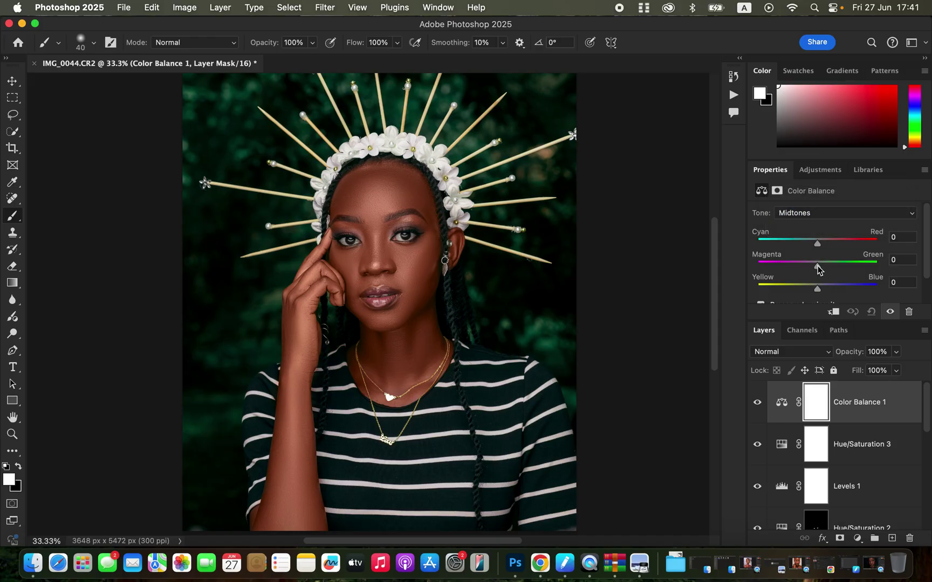
{"action": "left_click_drag", "start_coordinate": [816, 265], "coordinate": [819, 268]}
{"action": "left_click", "coordinate": [819, 268]}
Step: Export the portrait as a full-size JPG at quality 7 with Bicubic Sharper resampling
{"action": "left_click", "coordinate": [125, 8]}
{"action": "mouse_move", "coordinate": [152, 216]}
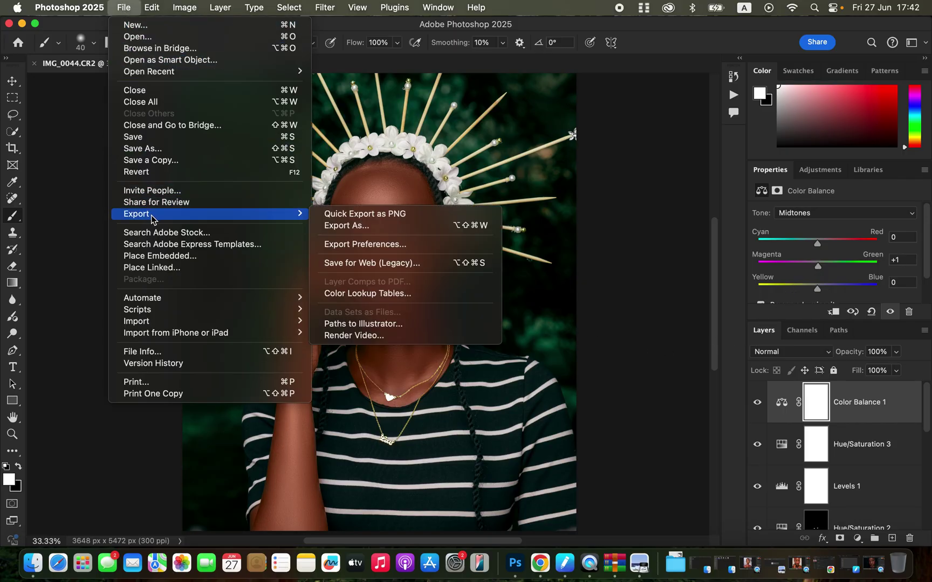
{"action": "left_click", "coordinate": [402, 227]}
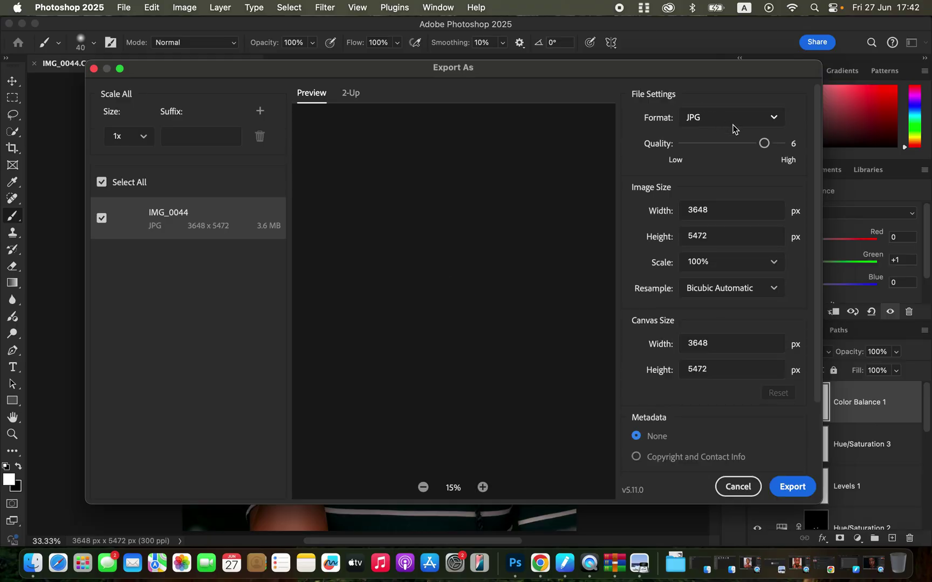
{"action": "left_click", "coordinate": [780, 143]}
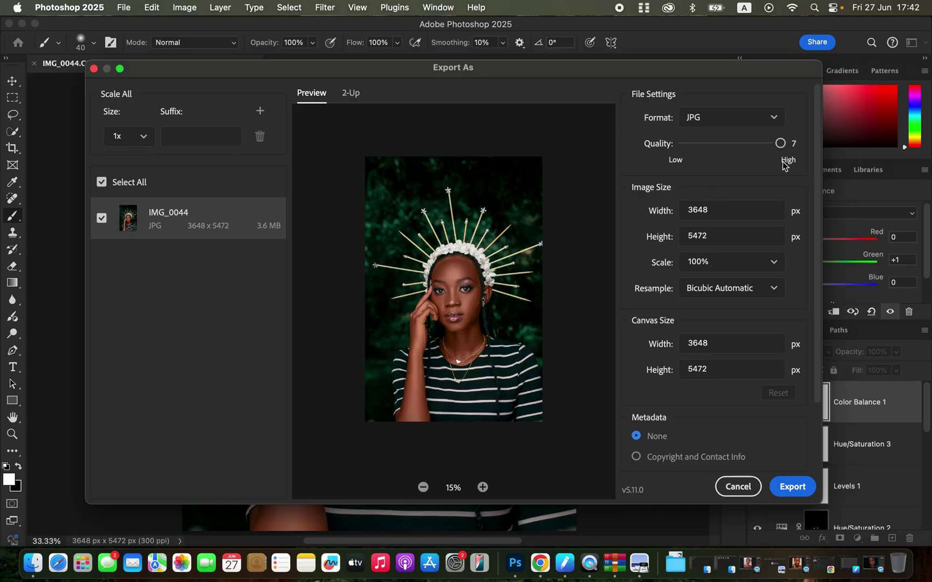
{"action": "left_click", "coordinate": [736, 291]}
{"action": "left_click", "coordinate": [734, 354]}
{"action": "left_click_drag", "start_coordinate": [818, 372], "coordinate": [821, 459]}
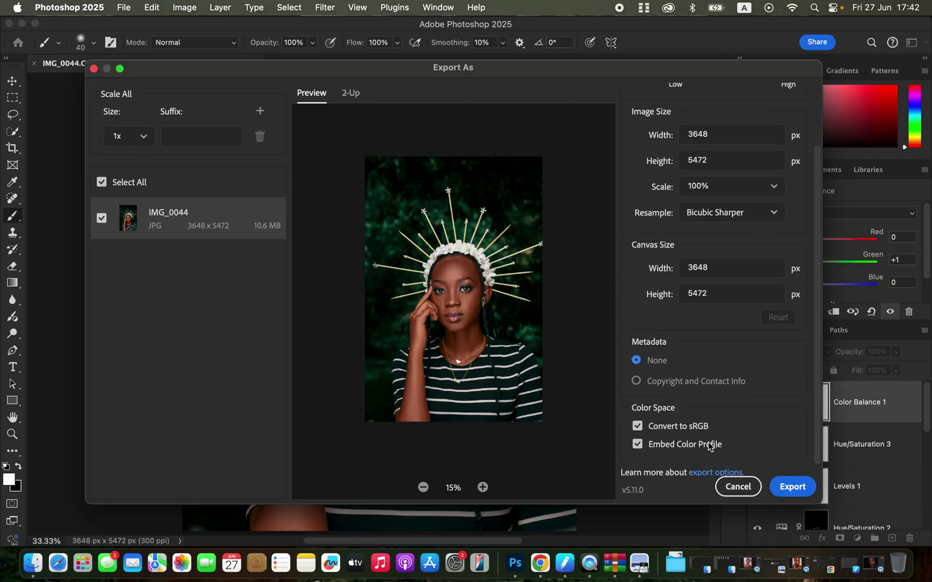
{"action": "left_click", "coordinate": [784, 491]}
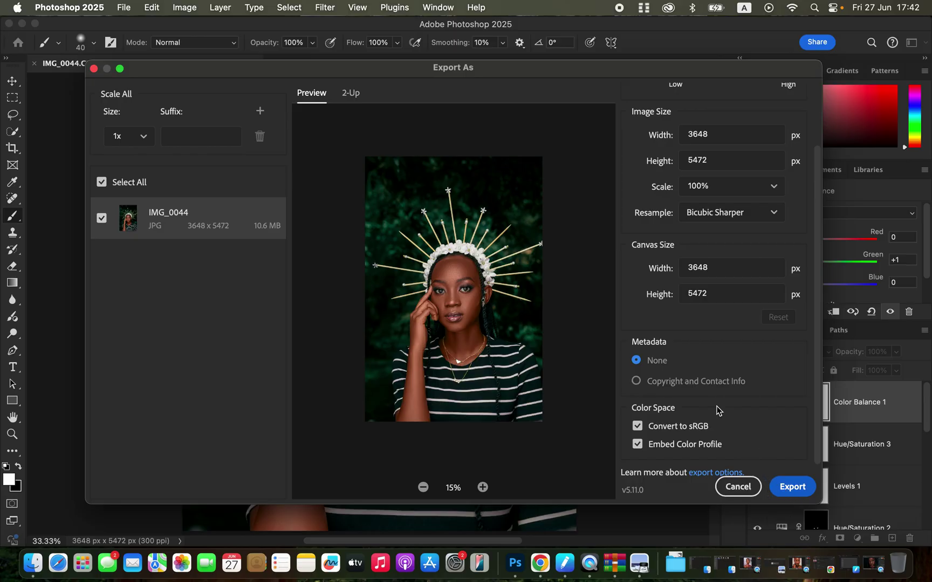
{"action": "left_click", "coordinate": [689, 378]}
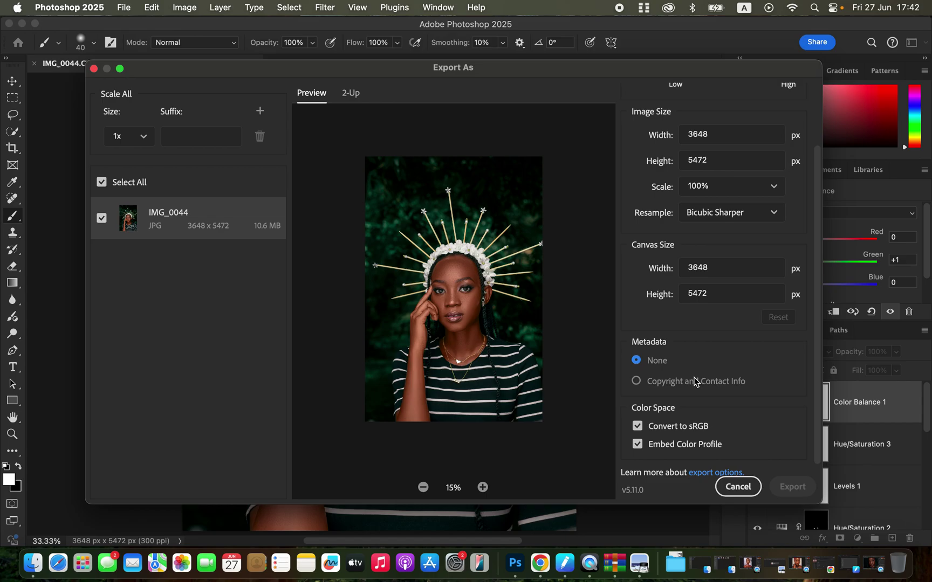